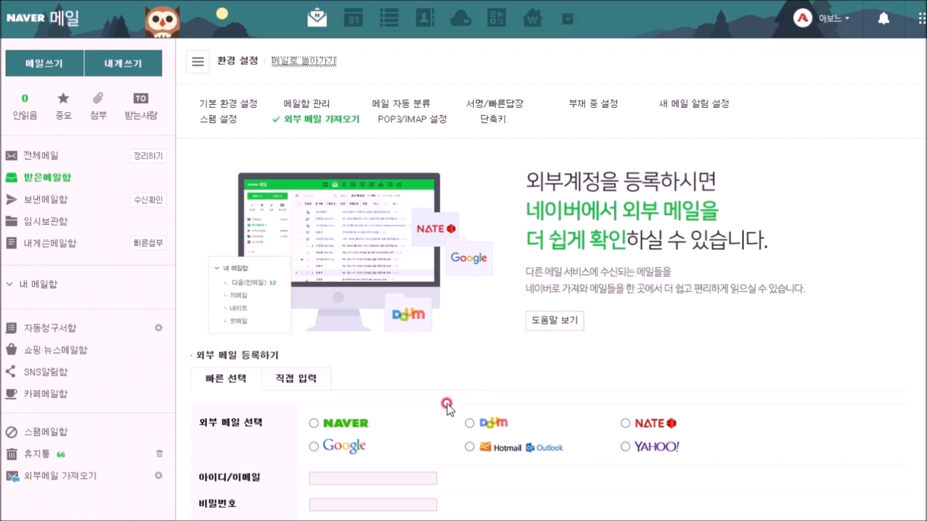
Step: Register the Daum mail account with its ID and password, agree to 이용에 동의합니다, and save
{"action": "left_click", "coordinate": [470, 423]}
{"action": "scroll", "coordinate": [440, 421], "scroll_direction": "down", "scroll_amount": 4}
{"action": "left_click", "coordinate": [340, 267]}
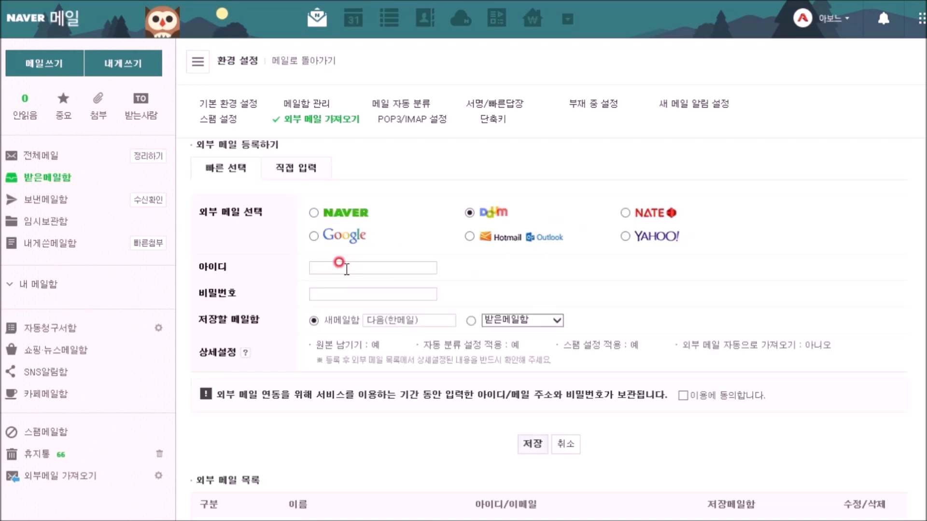
{"action": "left_click", "coordinate": [254, 292]}
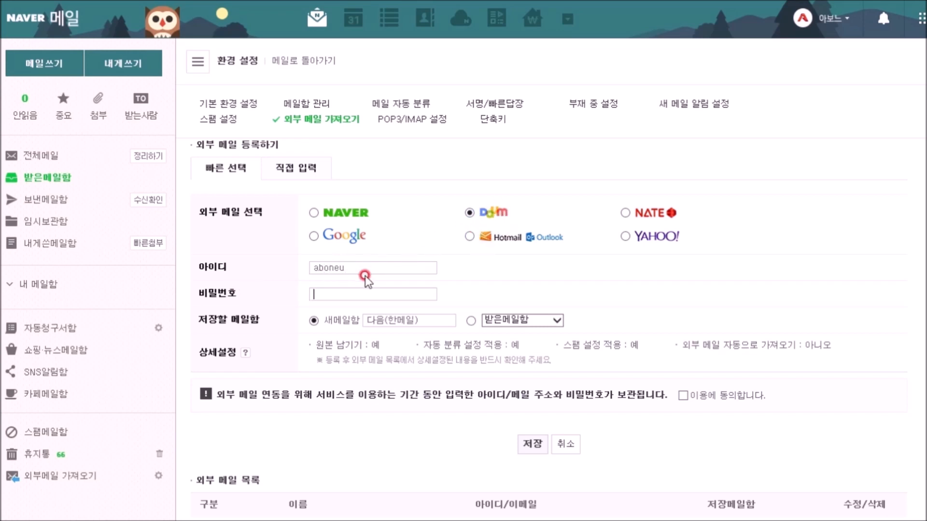
{"action": "left_click", "coordinate": [344, 294]}
{"action": "type", "text": "●●●●●●●●●●●●●"}
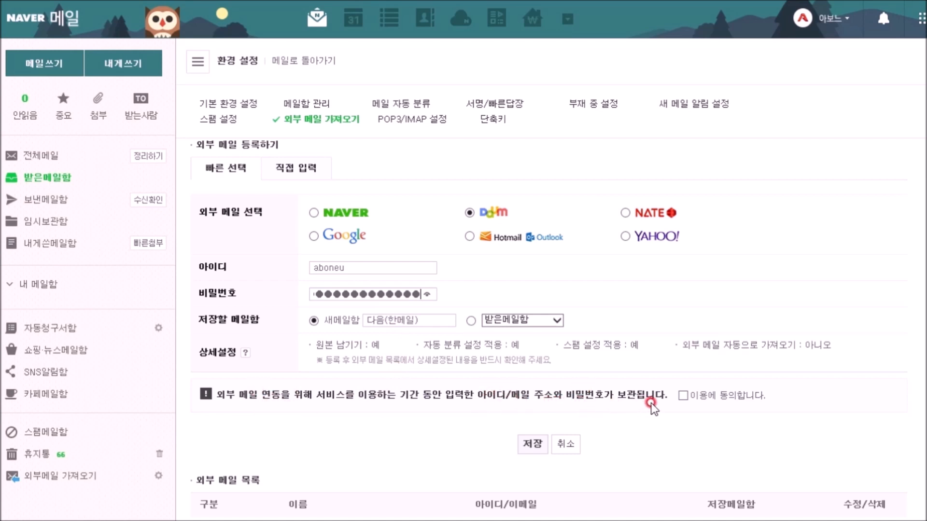
{"action": "left_click", "coordinate": [683, 395]}
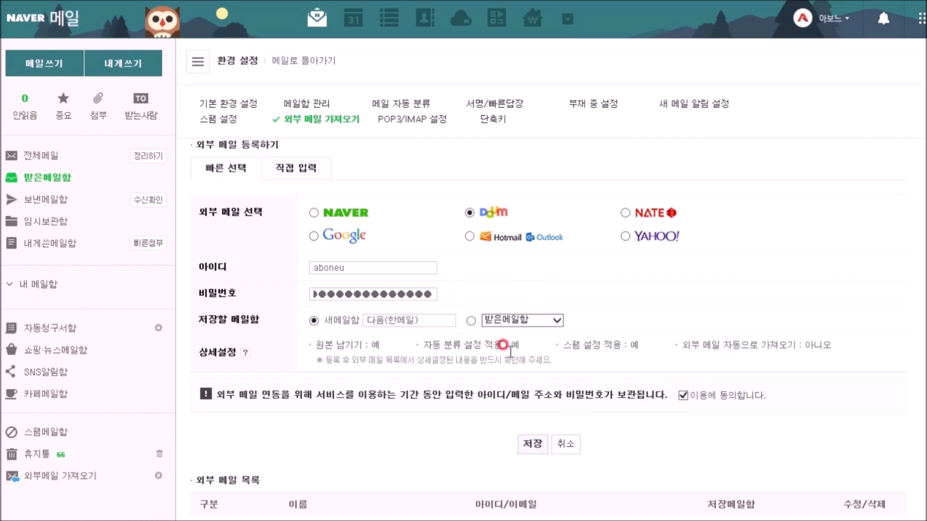
{"action": "left_click", "coordinate": [529, 442]}
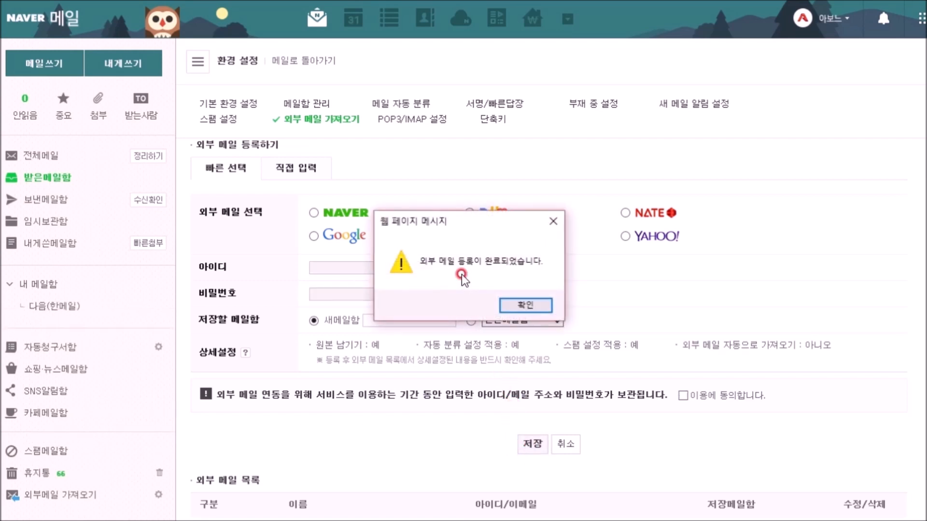
Step: Dismiss the registration-complete notice and scroll down to the 외부 메일 목록
{"action": "left_click", "coordinate": [513, 306]}
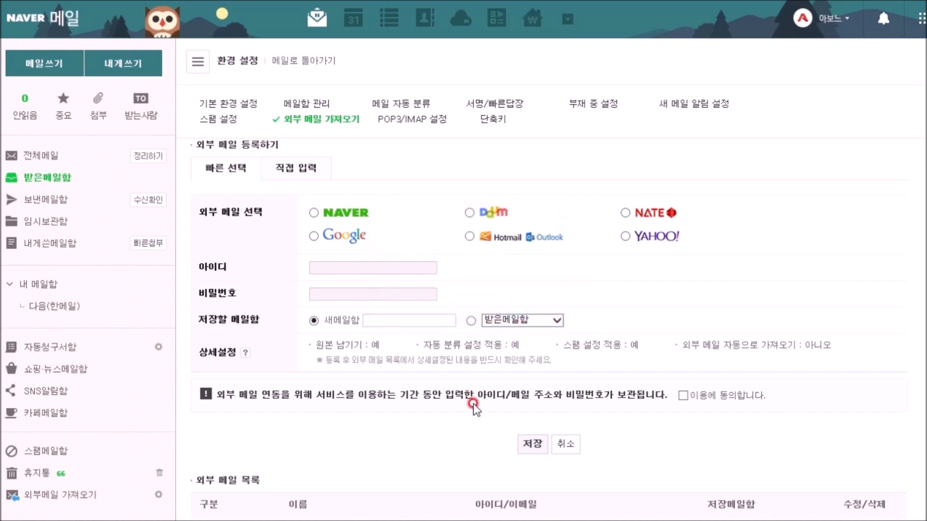
{"action": "scroll", "coordinate": [474, 407], "scroll_direction": "down", "scroll_amount": 2}
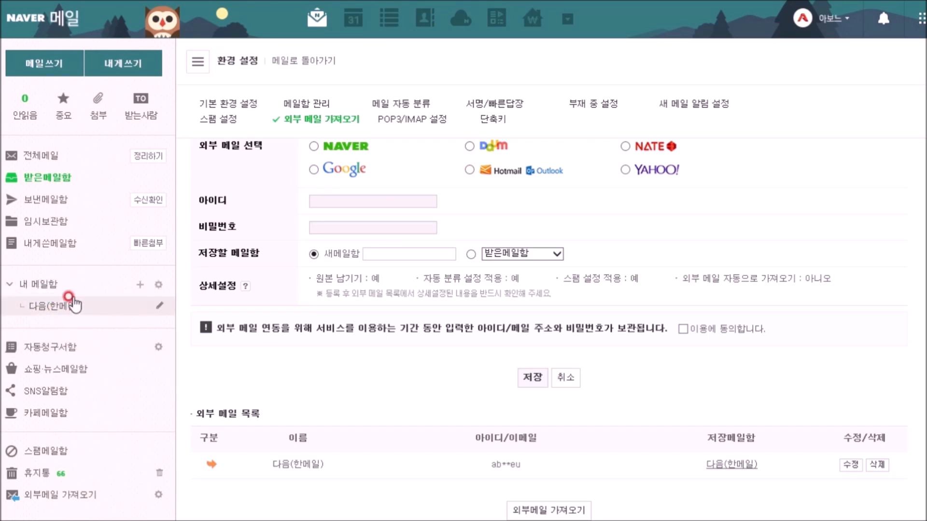
Step: Fetch the Daum account's 32 messages into the 다음(한메일) mailbox via 외부메일 가져오기
{"action": "left_click", "coordinate": [84, 496]}
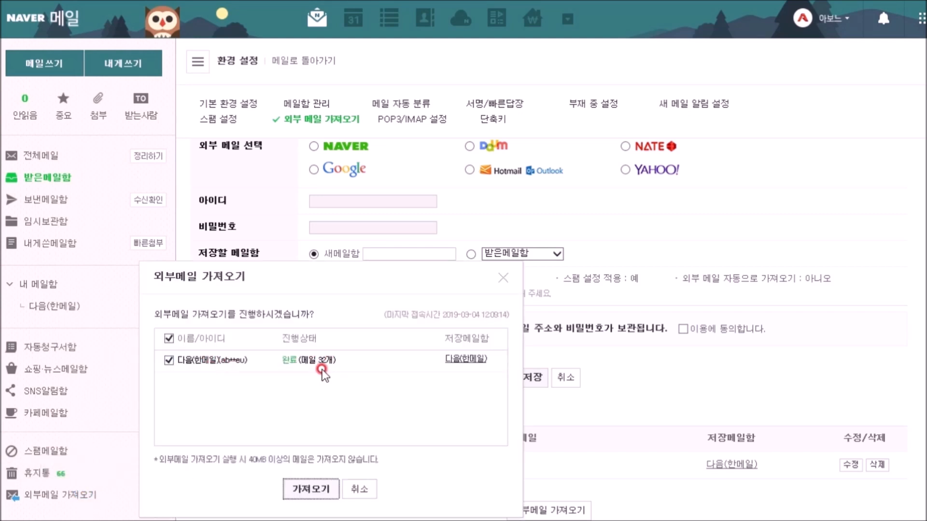
{"action": "left_click", "coordinate": [307, 490]}
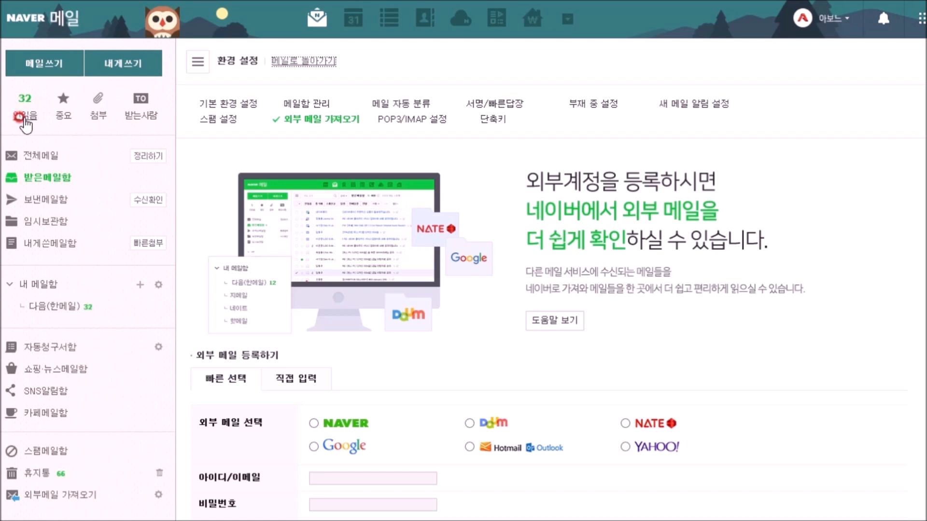
Step: Bring up the Notepad note and highlight '지메일' as the second account
{"action": "key", "text": "alt+Tab"}
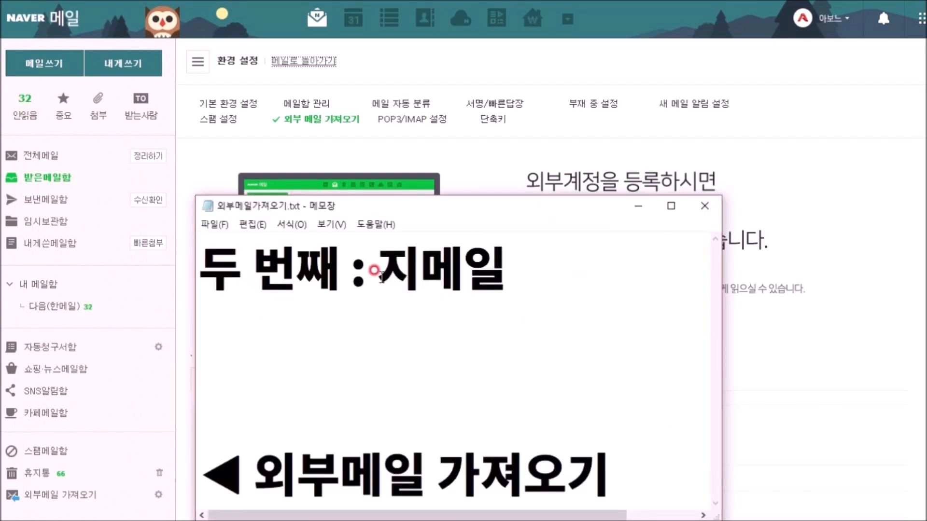
{"action": "left_click_drag", "start_coordinate": [379, 258], "coordinate": [504, 261]}
{"action": "left_click", "coordinate": [506, 263]}
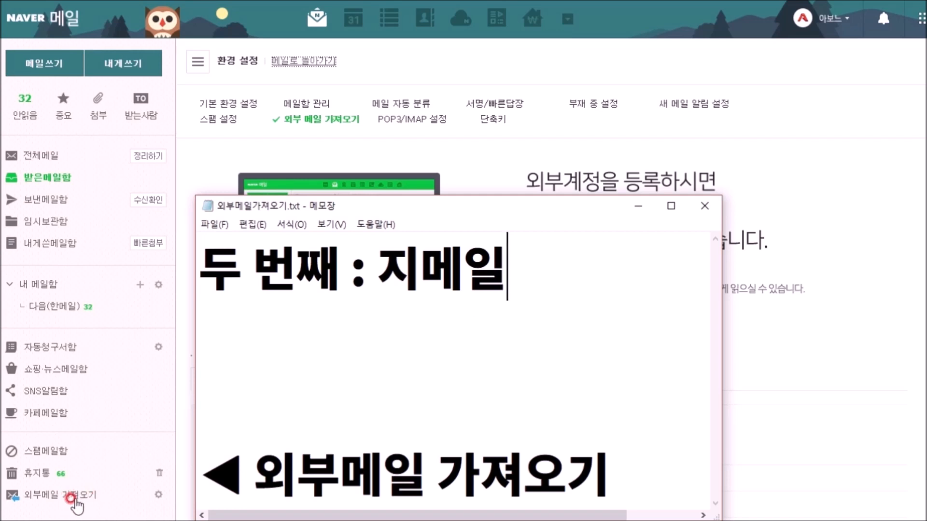
Step: Minimize Notepad and choose Google as the external mail provider
{"action": "left_click", "coordinate": [638, 206]}
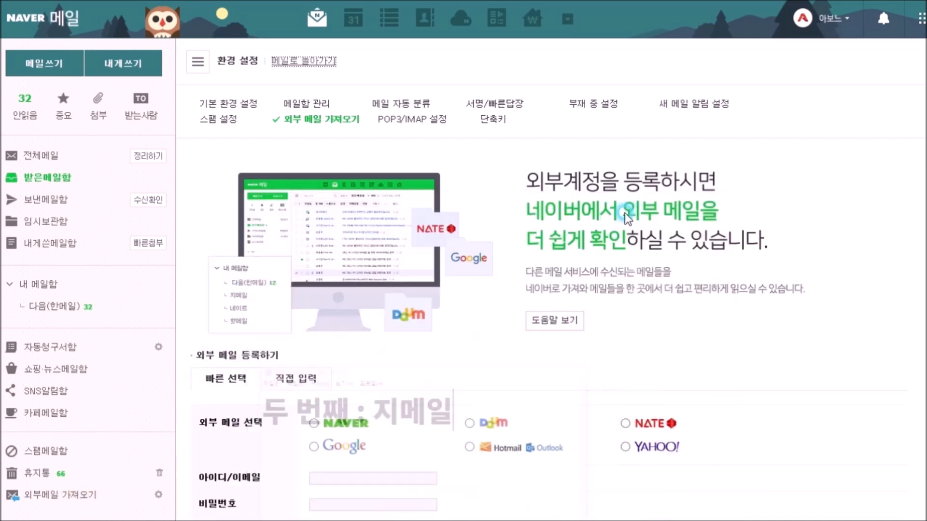
{"action": "scroll", "coordinate": [321, 290], "scroll_direction": "down", "scroll_amount": 2}
{"action": "left_click", "coordinate": [320, 290]}
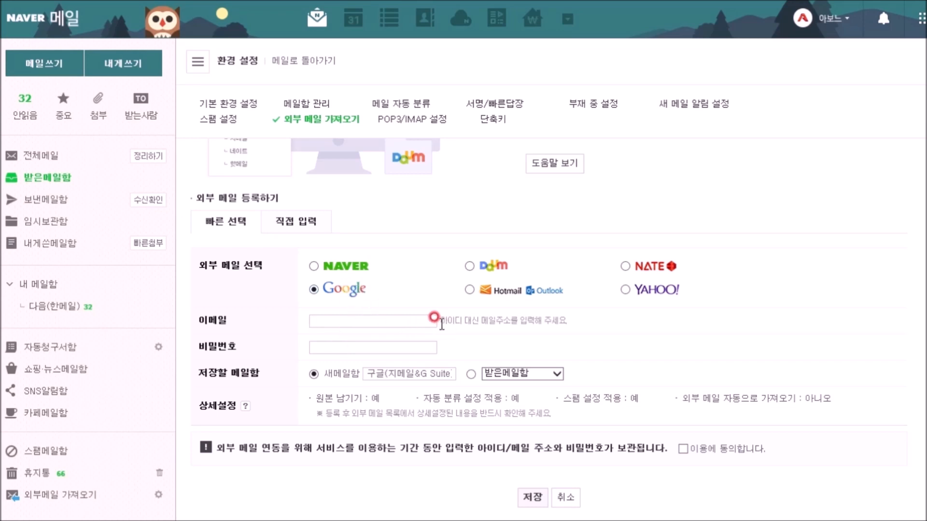
Step: Enter the Gmail address and password, agree to 이용에 동의합니다, and save the registration
{"action": "left_click_drag", "start_coordinate": [440, 322], "coordinate": [567, 318]}
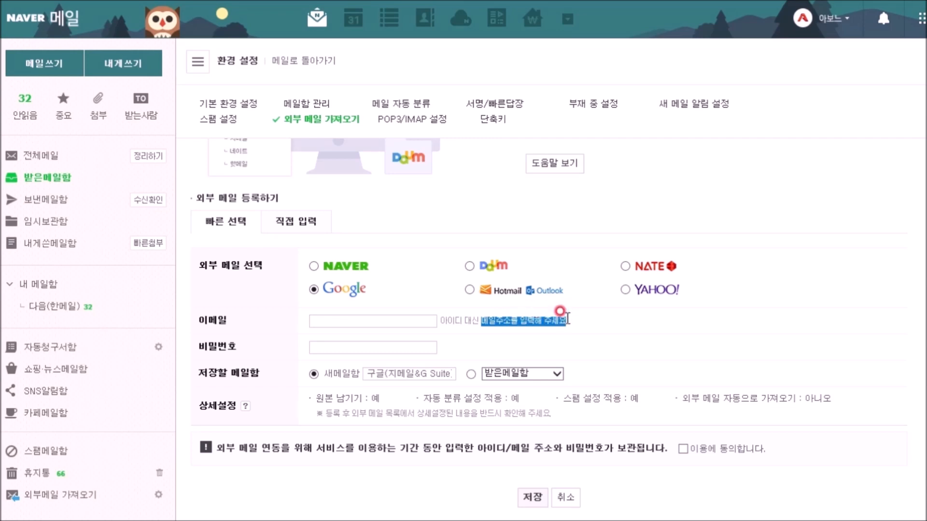
{"action": "left_click", "coordinate": [378, 323]}
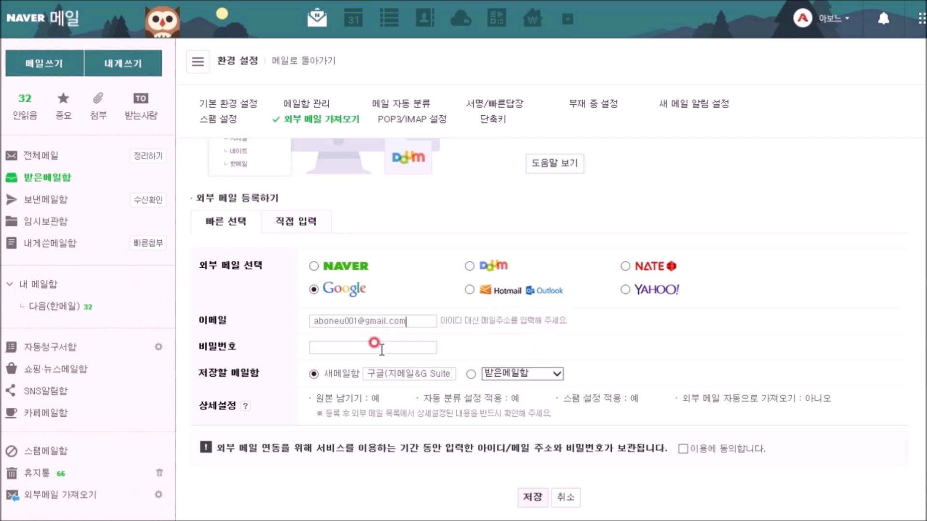
{"action": "left_click", "coordinate": [381, 348]}
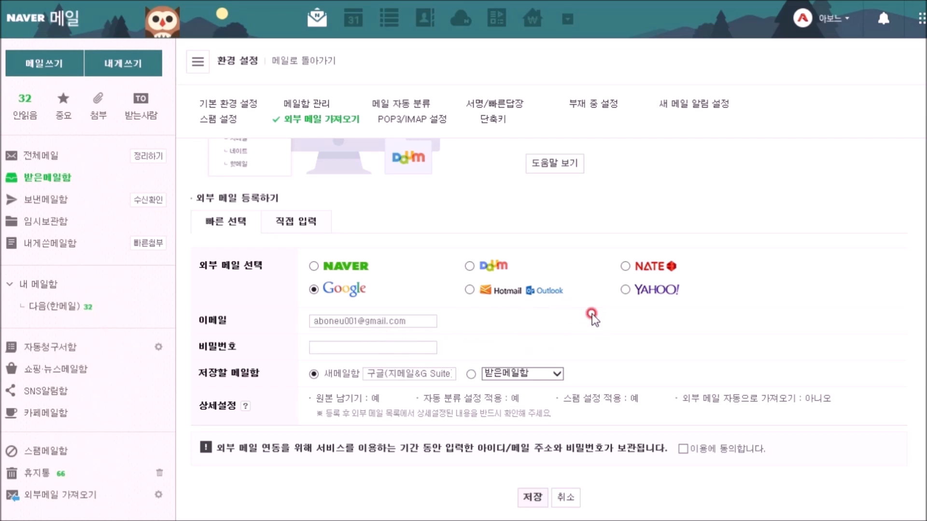
{"action": "type", "text": "••"}
{"action": "type", "text": "•••••••••••"}
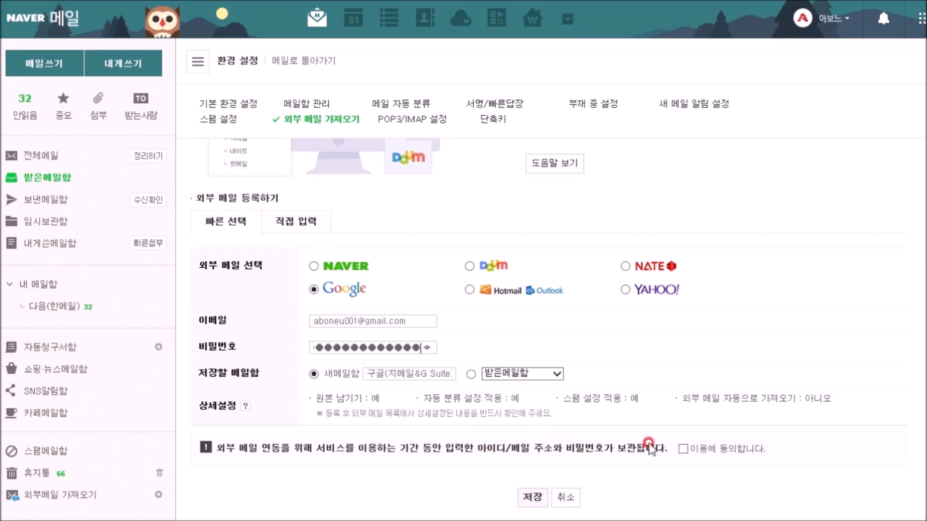
{"action": "left_click", "coordinate": [682, 448]}
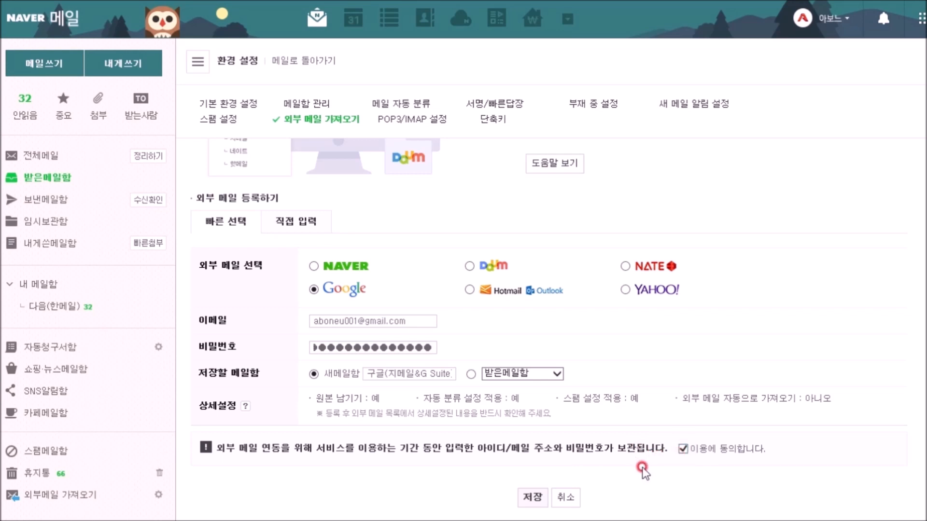
{"action": "left_click", "coordinate": [530, 498]}
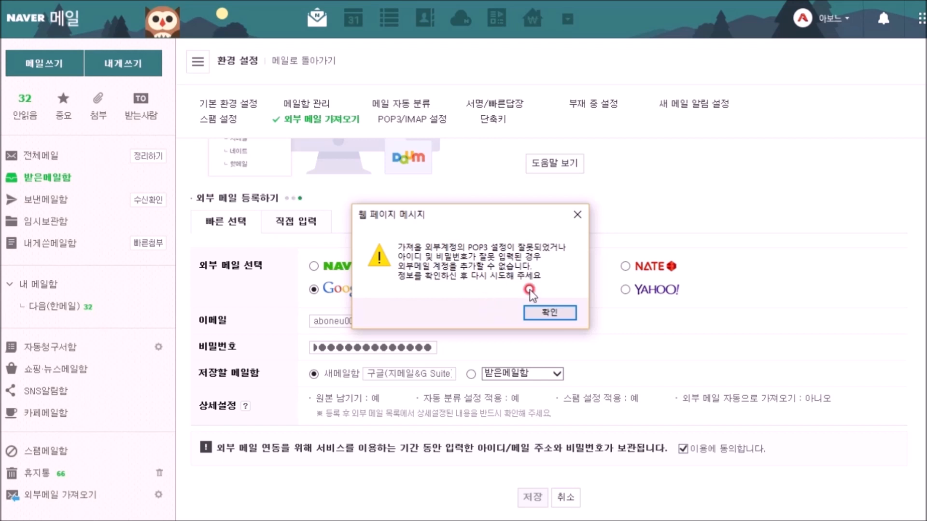
Step: Dismiss the POP3 error and highlight '2단계 인증 하기' in the Notepad note
{"action": "left_click", "coordinate": [545, 313]}
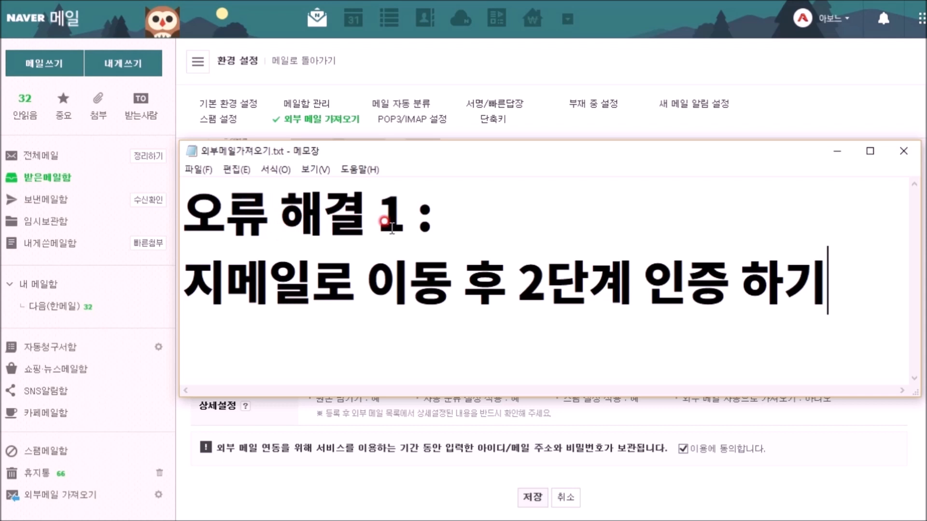
{"action": "left_click_drag", "start_coordinate": [517, 282], "coordinate": [852, 287]}
{"action": "left_click", "coordinate": [845, 284]}
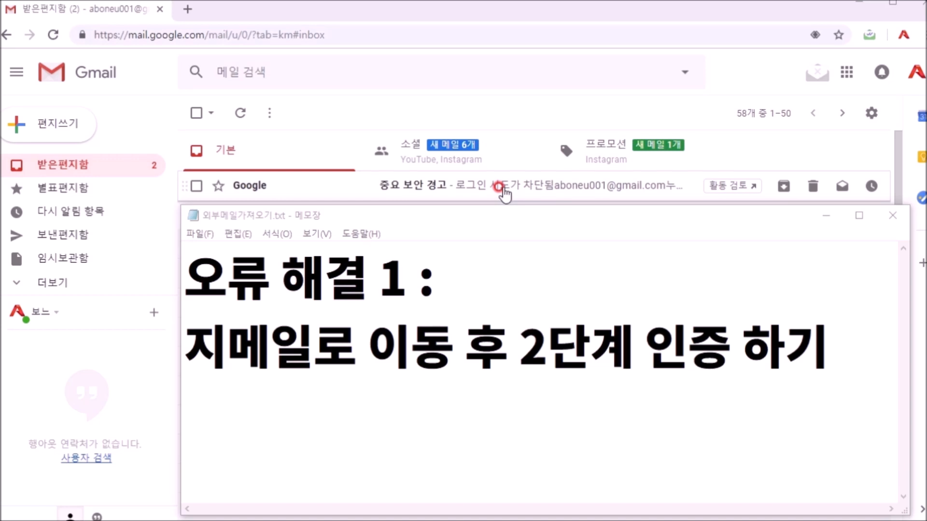
{"action": "left_click", "coordinate": [825, 346]}
{"action": "left_click_drag", "start_coordinate": [519, 345], "coordinate": [829, 348]}
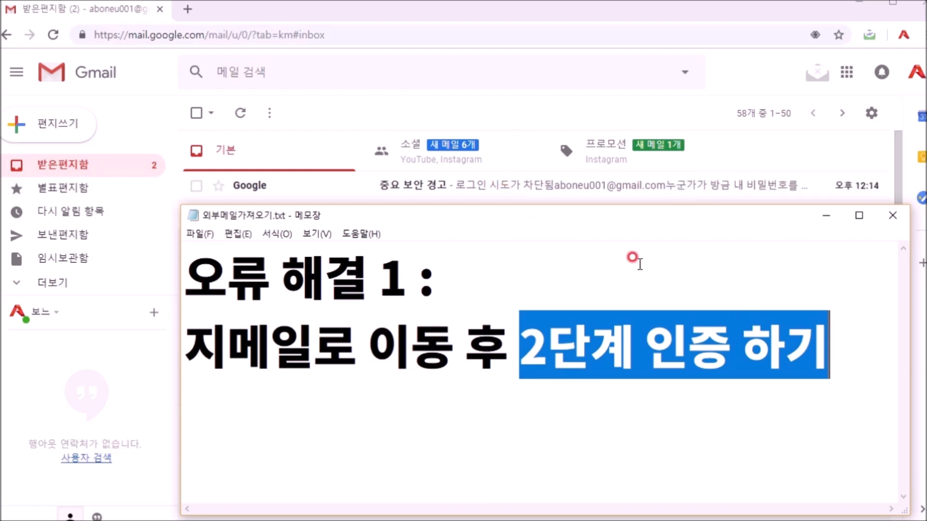
{"action": "left_click", "coordinate": [915, 73]}
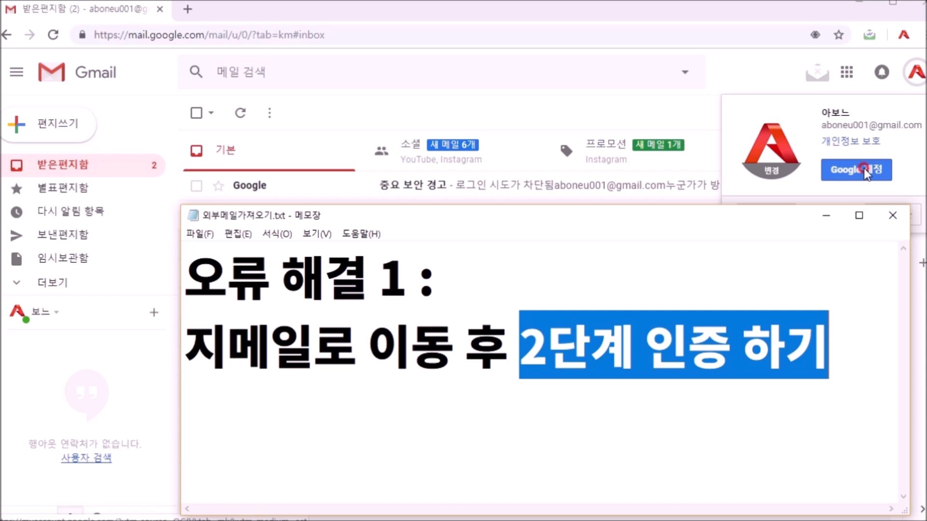
{"action": "left_click", "coordinate": [863, 169]}
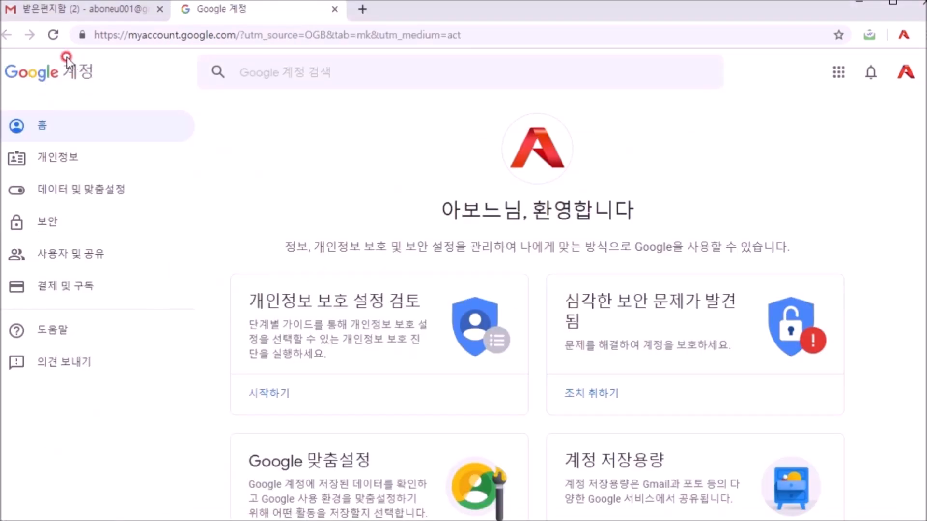
Step: Open the 2단계 인증 page from the 보안 section's Google에 로그인 area
{"action": "left_click", "coordinate": [48, 224]}
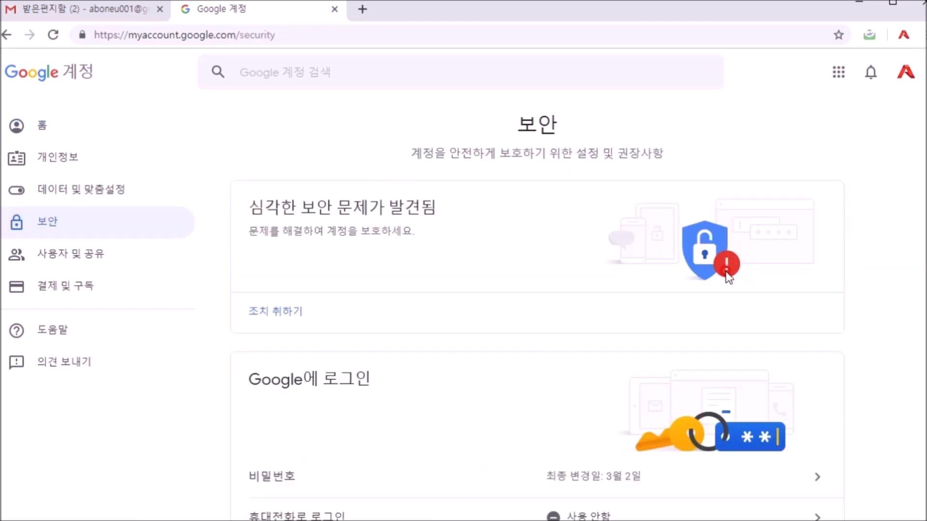
{"action": "scroll", "coordinate": [522, 256], "scroll_direction": "down", "scroll_amount": 5}
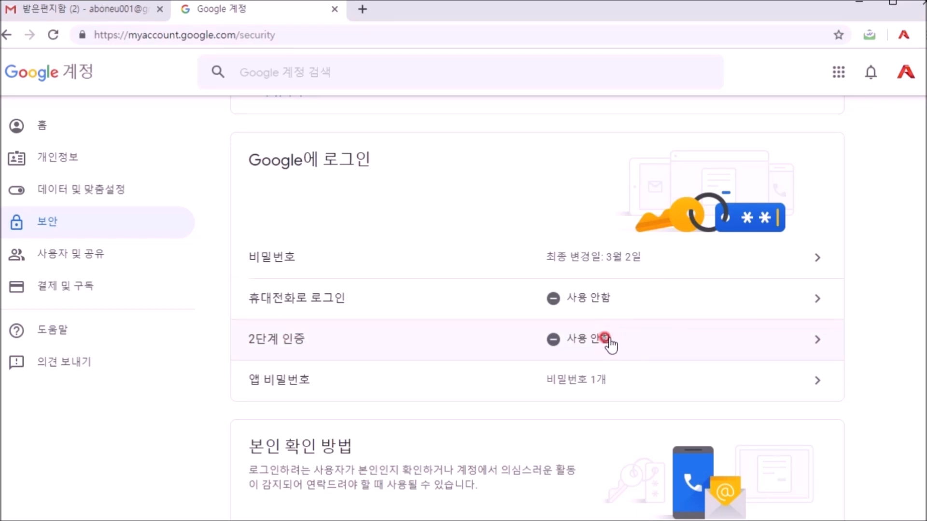
{"action": "left_click", "coordinate": [817, 339]}
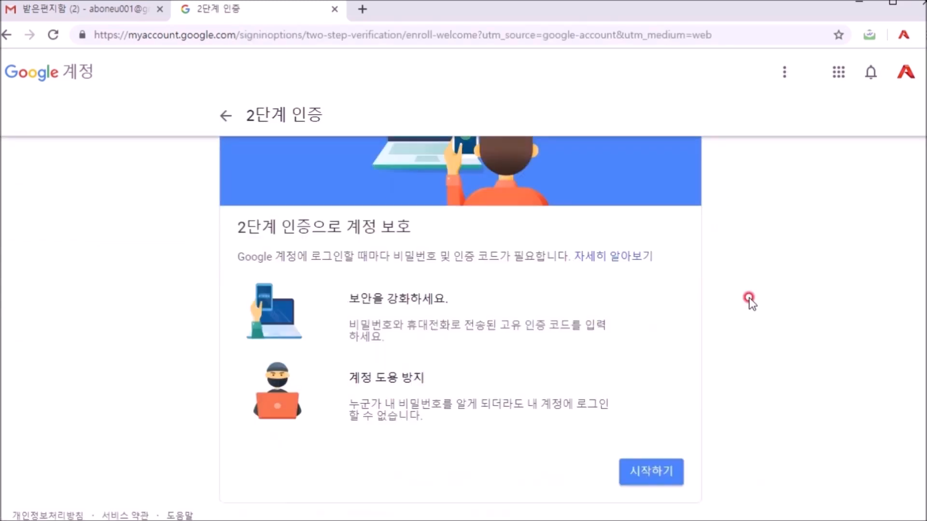
Step: Start 2-Step Verification, confirm the password, submit the SMS code, and turn it on with 사용
{"action": "scroll", "coordinate": [749, 301], "scroll_direction": "down", "scroll_amount": 2}
{"action": "left_click", "coordinate": [650, 475]}
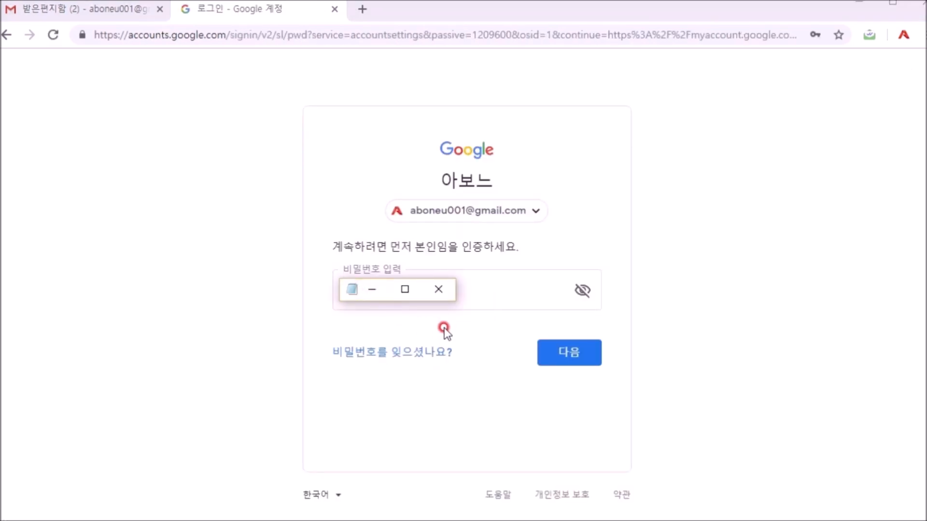
{"action": "left_click", "coordinate": [574, 361]}
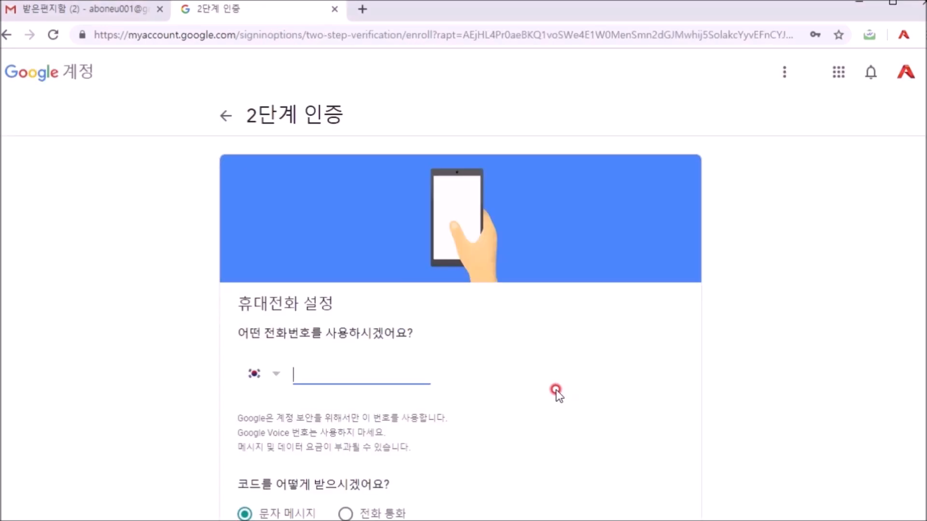
{"action": "scroll", "coordinate": [555, 392], "scroll_direction": "down", "scroll_amount": 3}
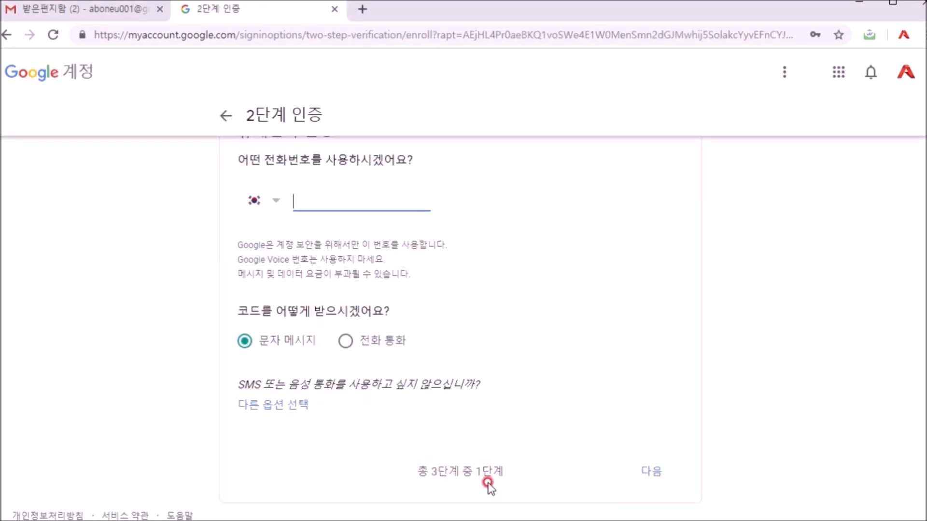
{"action": "scroll", "coordinate": [367, 449], "scroll_direction": "up", "scroll_amount": 1}
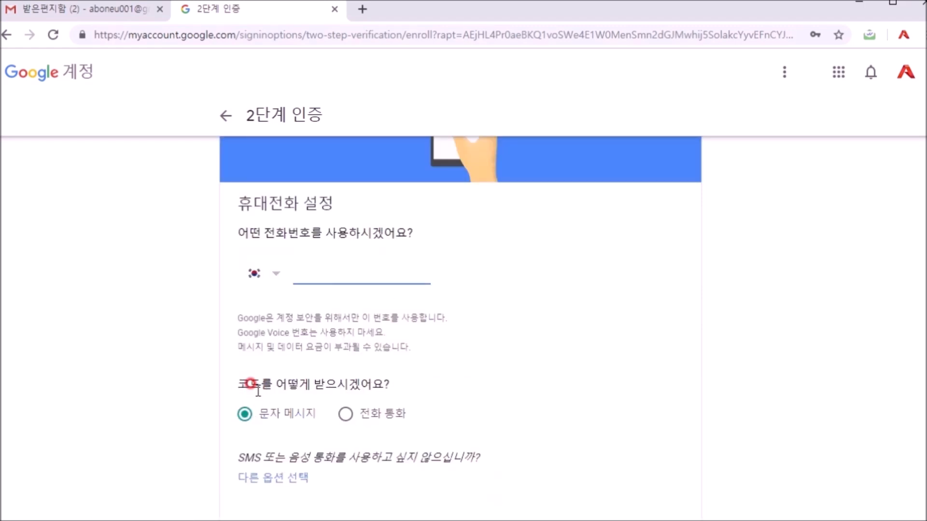
{"action": "scroll", "coordinate": [530, 371], "scroll_direction": "down", "scroll_amount": 1}
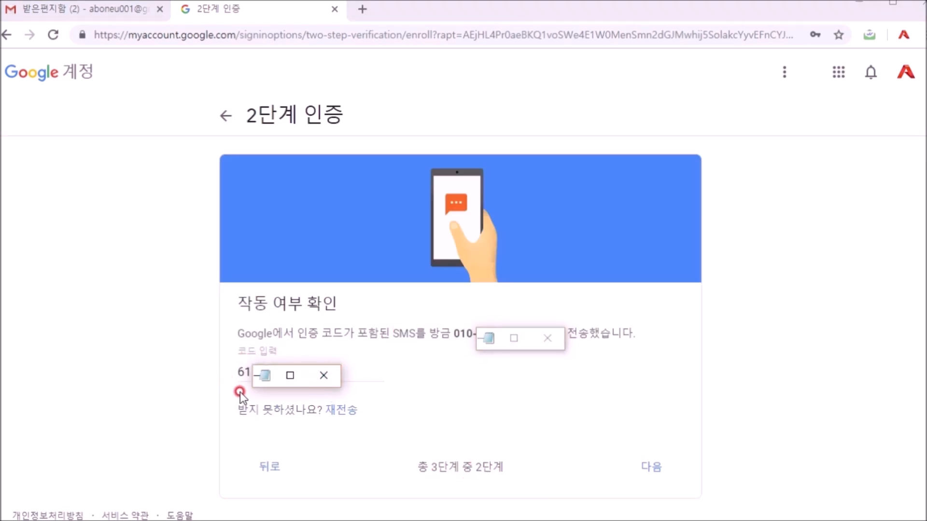
{"action": "left_click", "coordinate": [652, 467]}
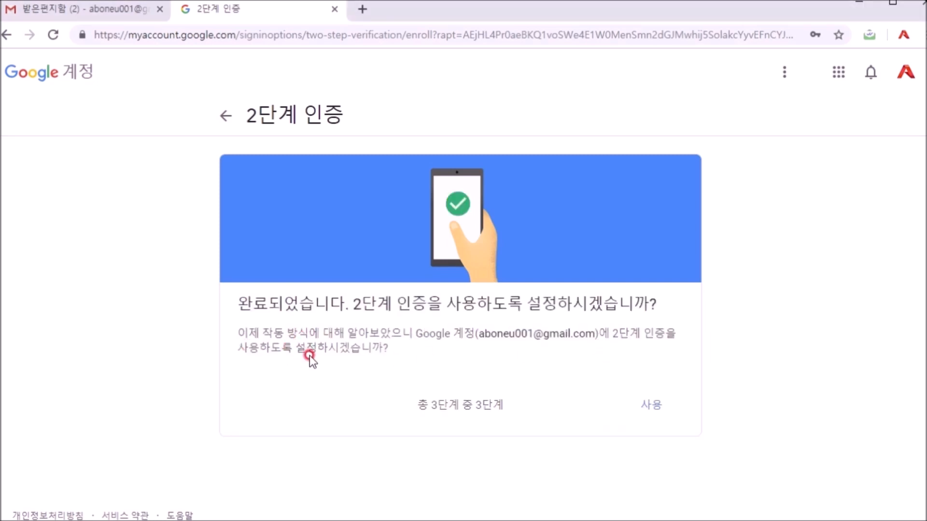
{"action": "left_click", "coordinate": [653, 407]}
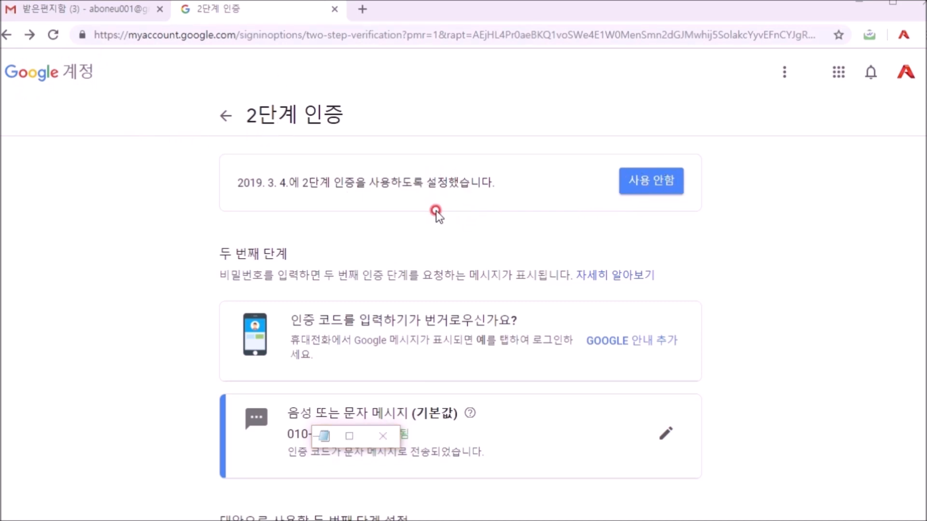
Step: Reach 앱 비밀번호 under 보안, passing the password and text-message code checks
{"action": "left_click", "coordinate": [48, 73]}
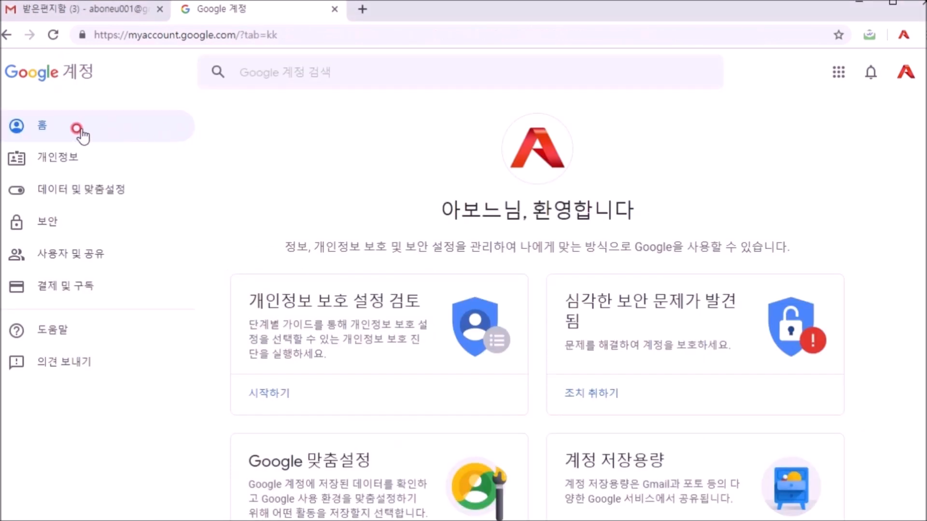
{"action": "left_click", "coordinate": [44, 227]}
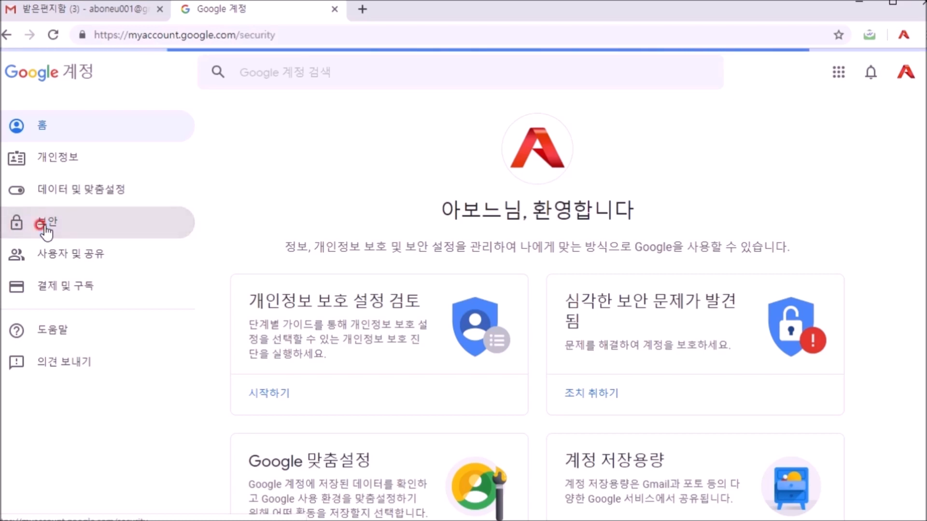
{"action": "scroll", "coordinate": [528, 246], "scroll_direction": "down", "scroll_amount": 3}
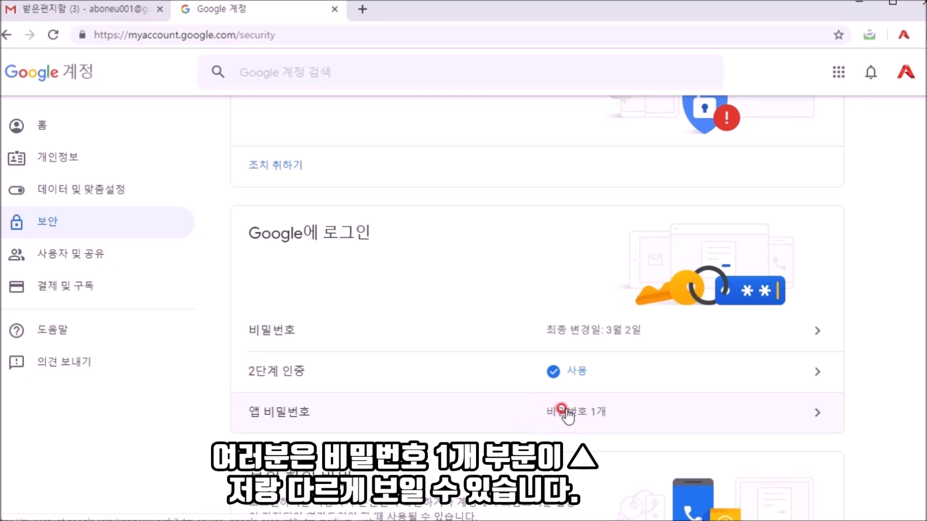
{"action": "left_click", "coordinate": [814, 416]}
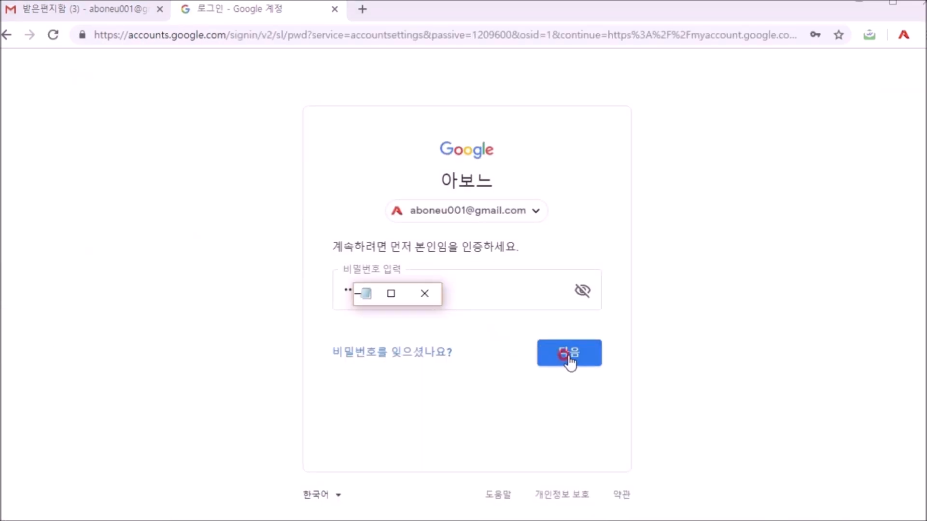
{"action": "left_click", "coordinate": [566, 356]}
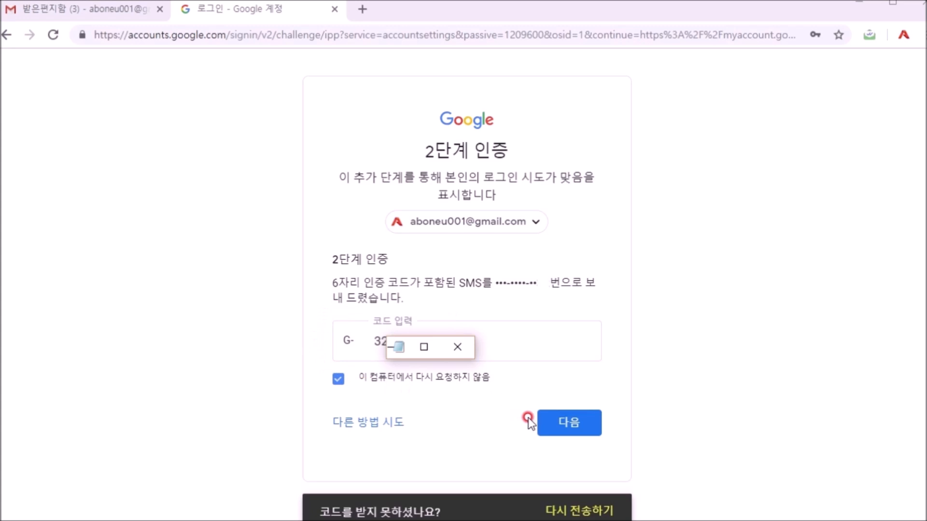
{"action": "left_click", "coordinate": [563, 427]}
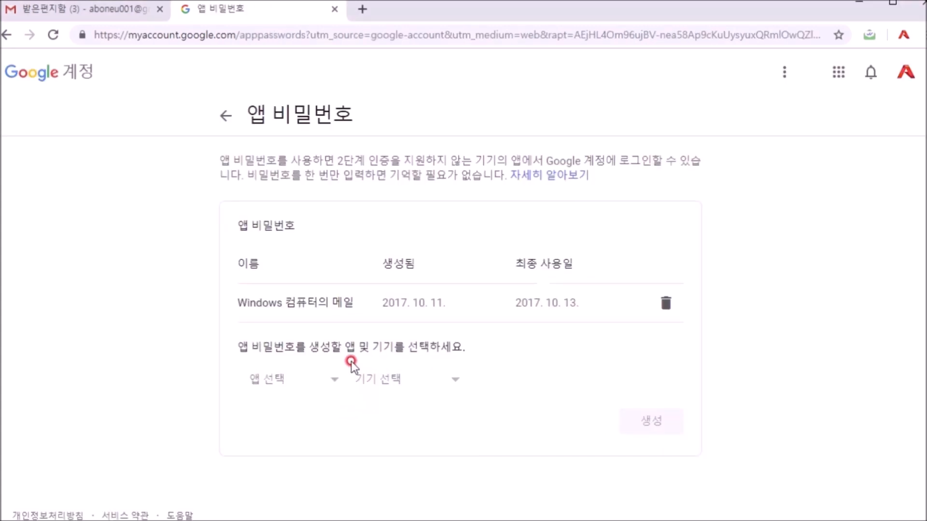
Step: Generate a 16-character app password for app 메일 on device Windows 컴퓨터
{"action": "left_click", "coordinate": [332, 380]}
{"action": "left_click", "coordinate": [282, 405]}
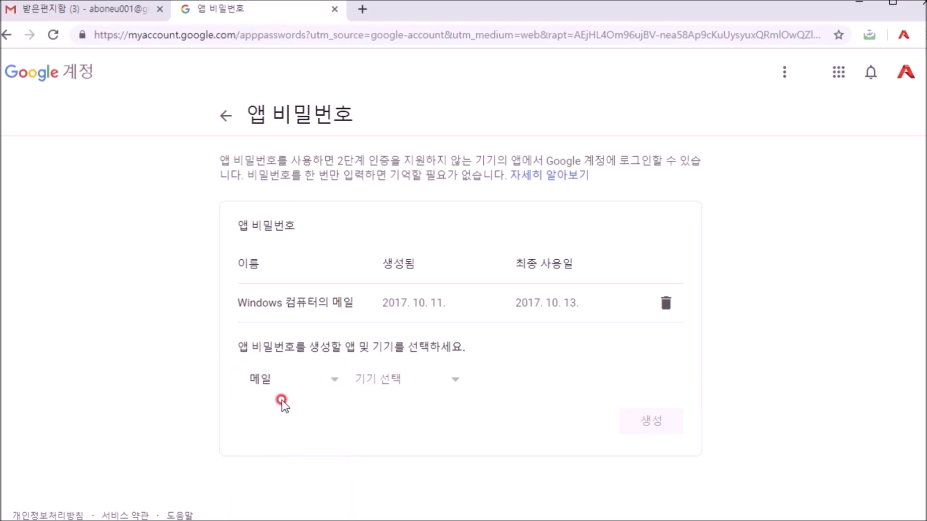
{"action": "left_click", "coordinate": [449, 378]}
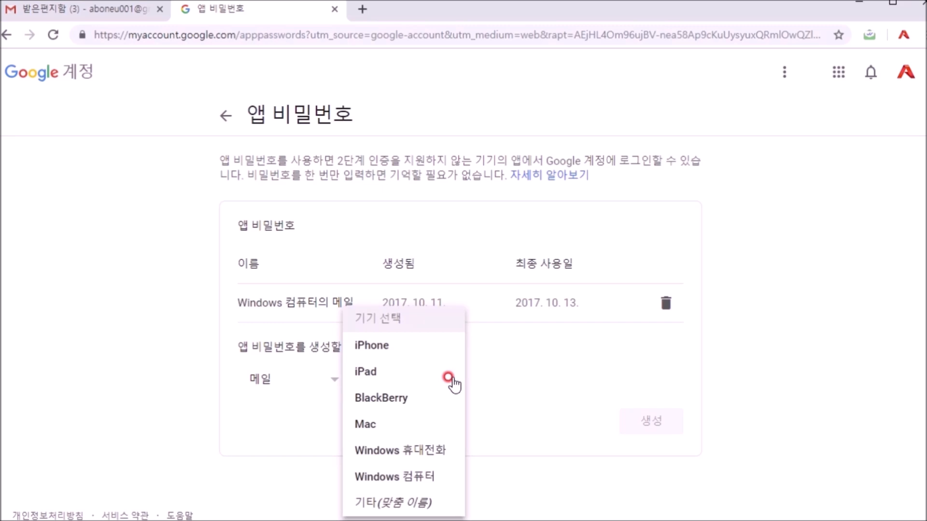
{"action": "left_click", "coordinate": [414, 478]}
{"action": "left_click", "coordinate": [648, 422]}
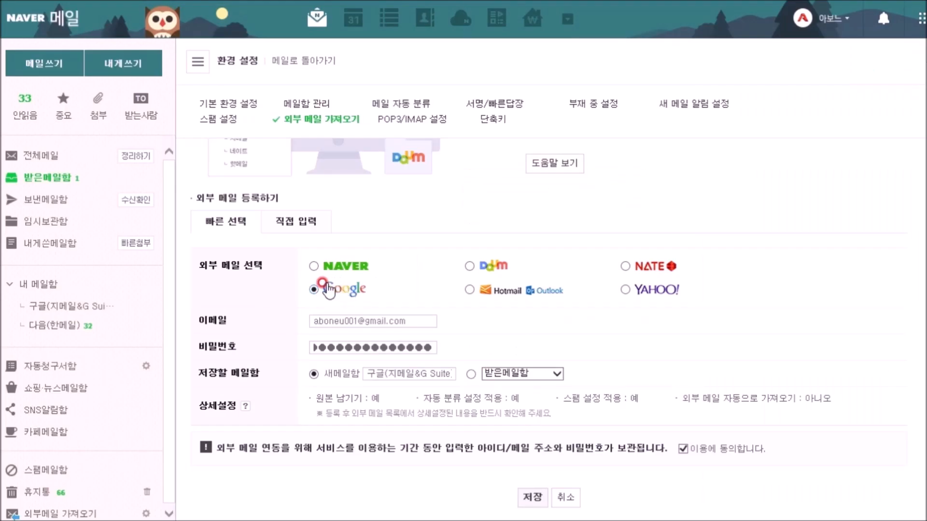
Step: Choose Google as the external mail provider in Naver Mail's form
{"action": "left_click", "coordinate": [321, 293]}
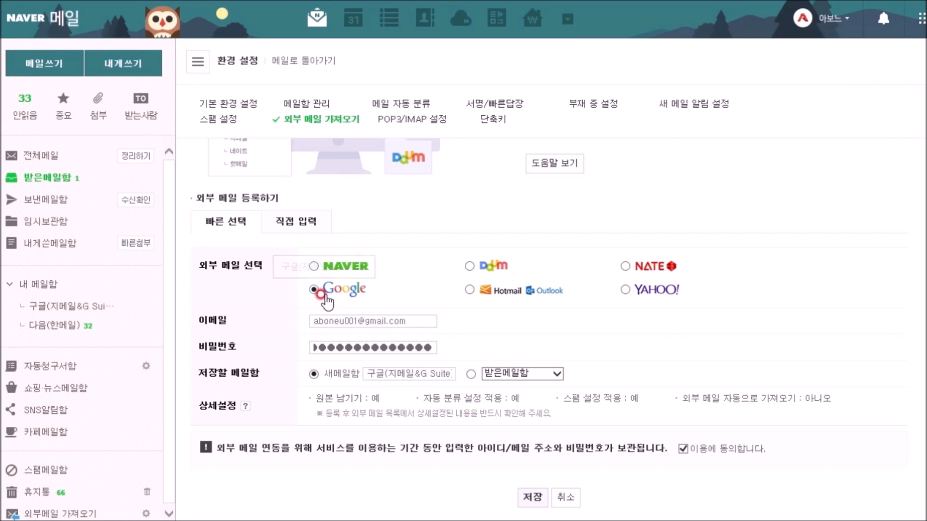
{"action": "left_click", "coordinate": [323, 318]}
{"action": "left_click", "coordinate": [324, 345]}
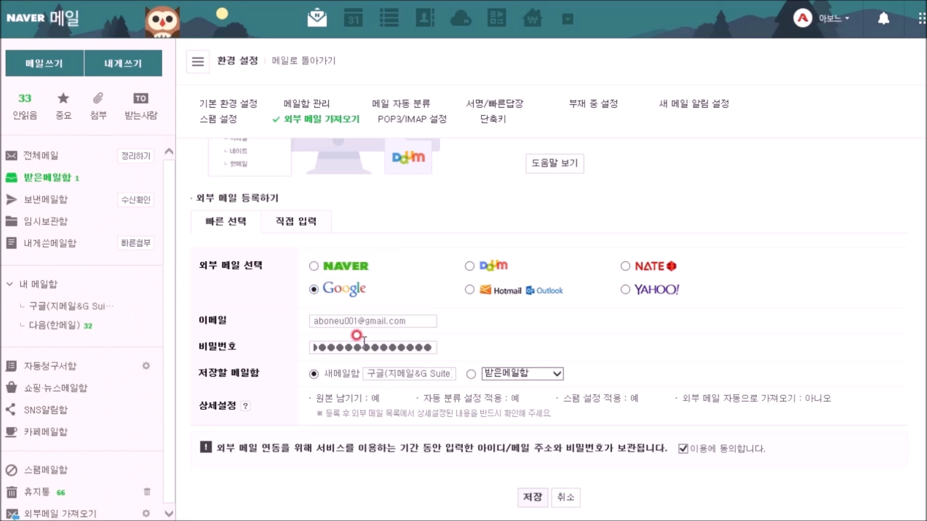
Step: Clear the old 비밀번호 field and paste in the Google app password
{"action": "left_click_drag", "start_coordinate": [391, 348], "coordinate": [302, 353]}
{"action": "key", "text": "BackSpace"}
{"action": "left_click_drag", "start_coordinate": [398, 346], "coordinate": [303, 350]}
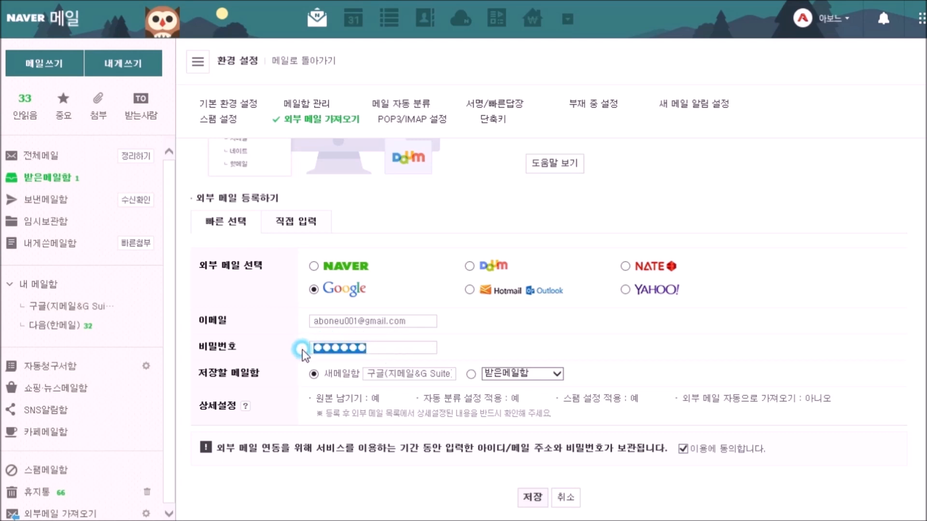
{"action": "key", "text": "BackSpace"}
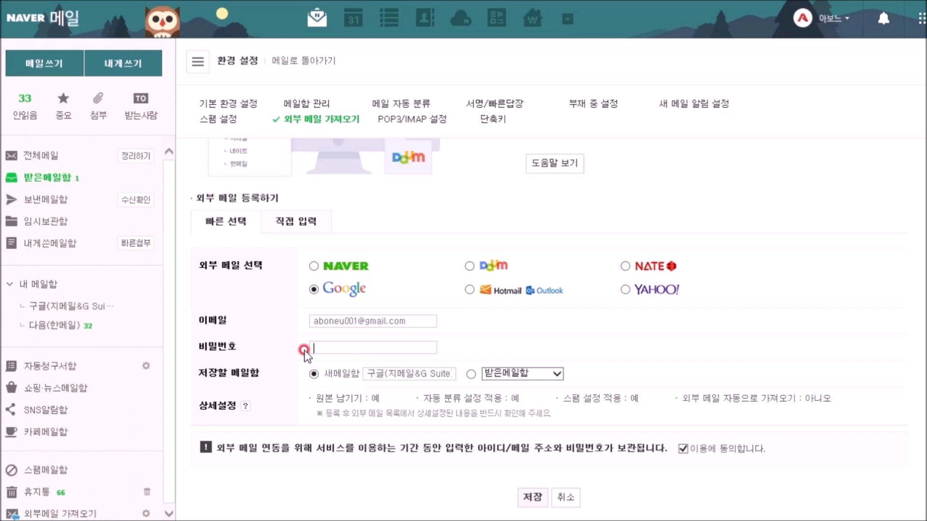
{"action": "key", "text": "ctrl+v"}
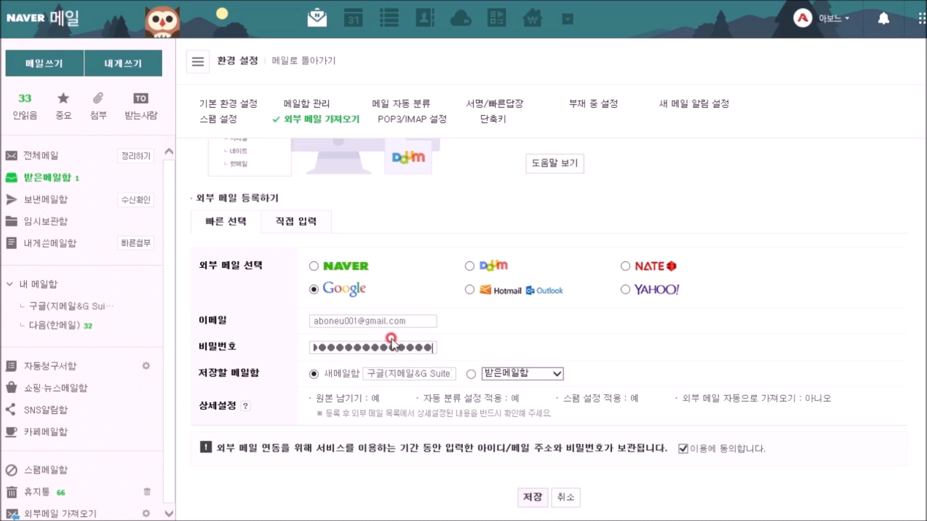
Step: Save the Gmail registration into the existing 구글(지메일&G Suite) mailbox, then reload the settings page
{"action": "left_click", "coordinate": [531, 501]}
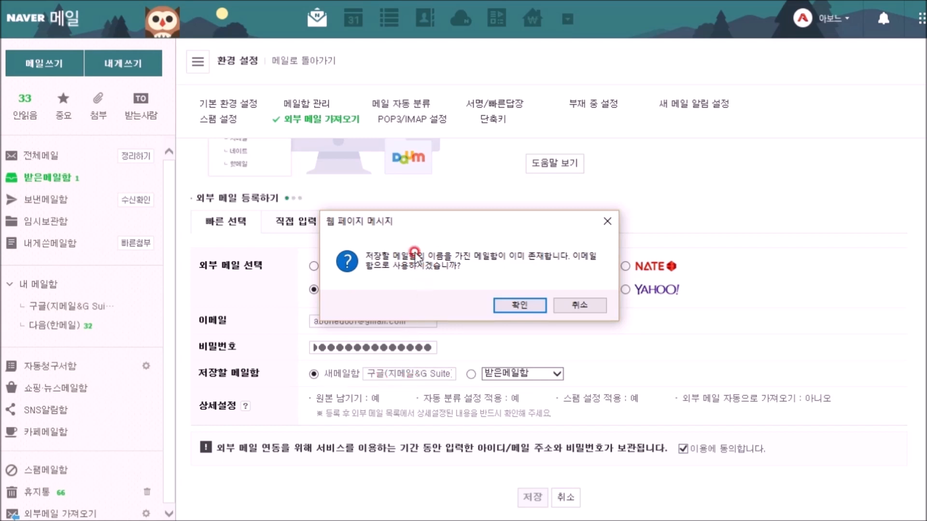
{"action": "left_click", "coordinate": [506, 307]}
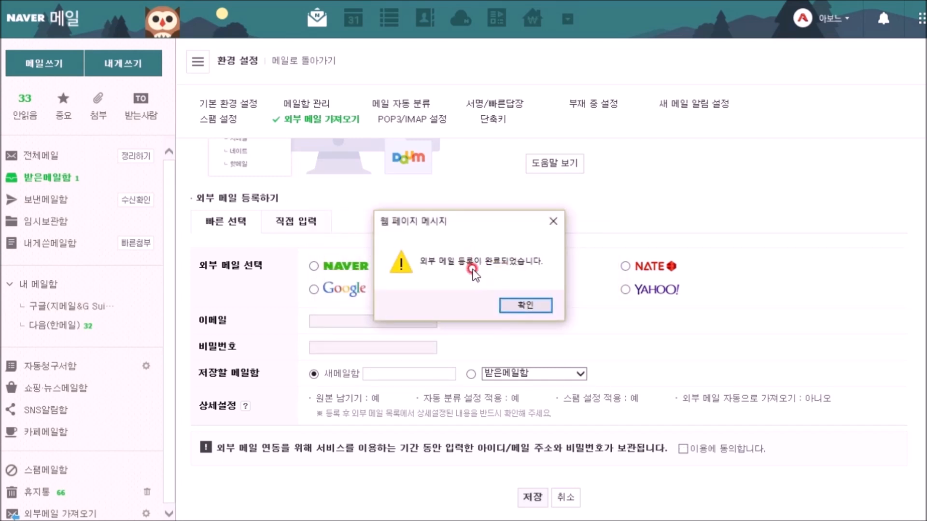
{"action": "left_click", "coordinate": [516, 305]}
{"action": "scroll", "coordinate": [737, 317], "scroll_direction": "down", "scroll_amount": 3}
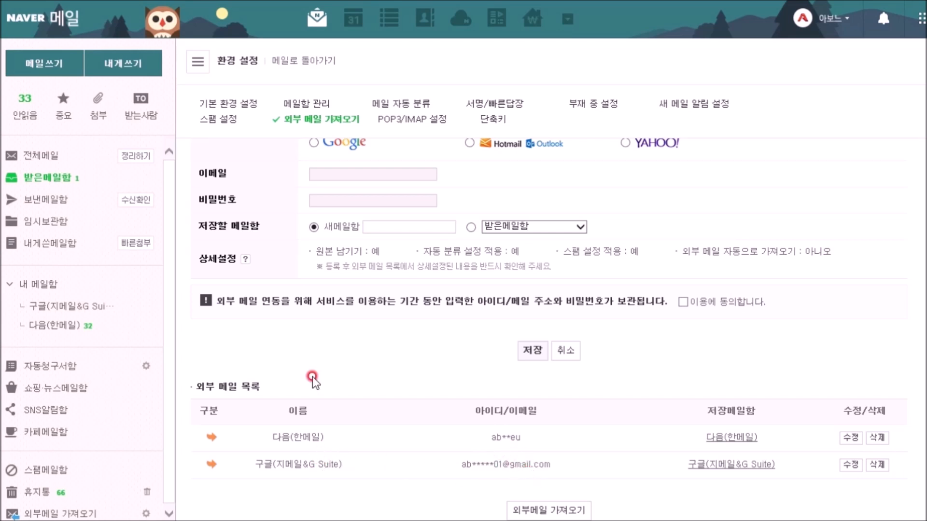
{"action": "key", "text": "F5"}
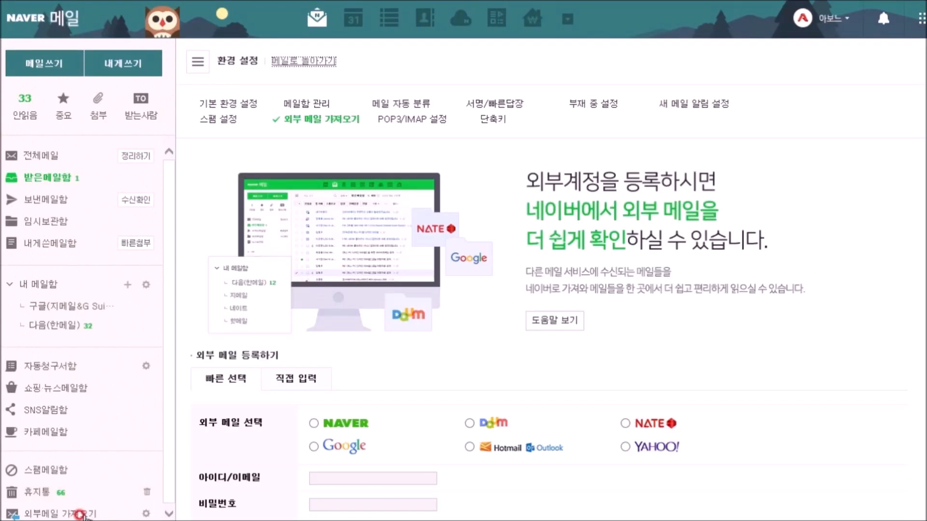
Step: Run 외부메일 가져오기 so 17 Gmail messages arrive in 구글(지메일&G Suite)
{"action": "left_click", "coordinate": [80, 514]}
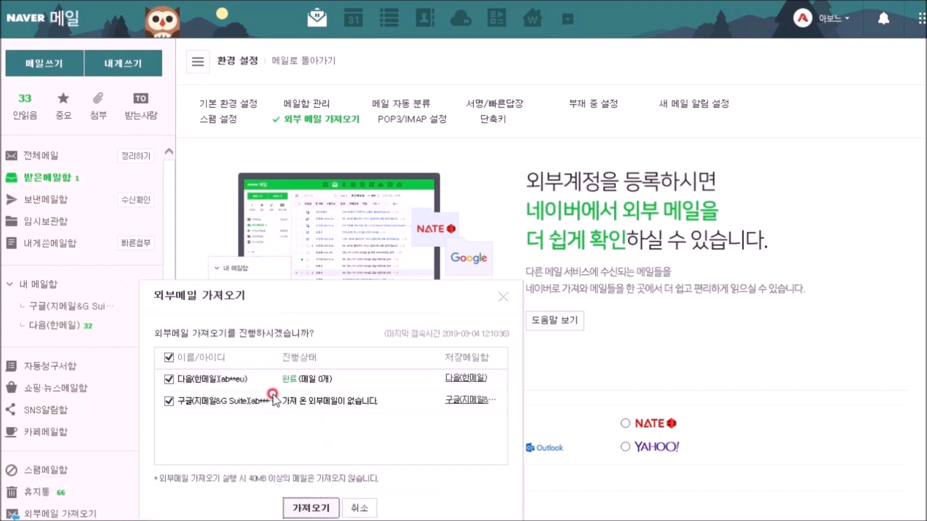
{"action": "left_click", "coordinate": [312, 503]}
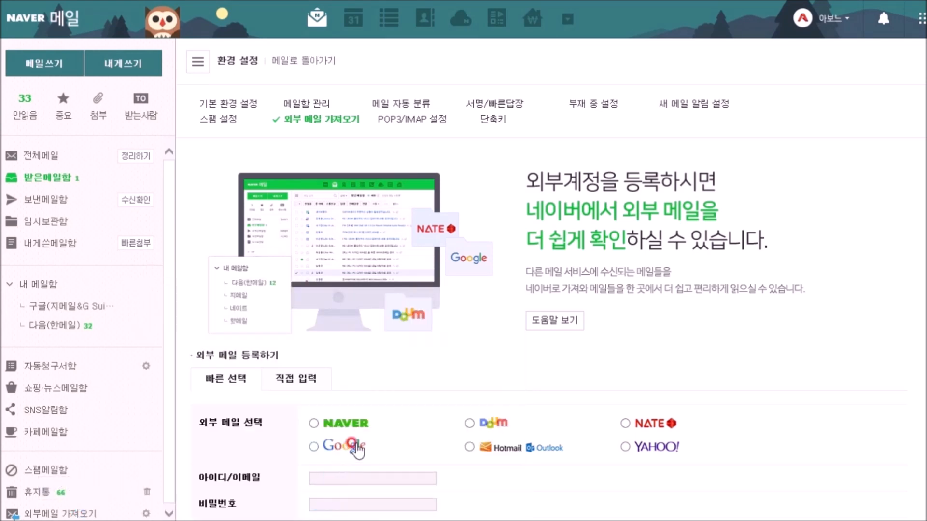
{"action": "left_click", "coordinate": [94, 510]}
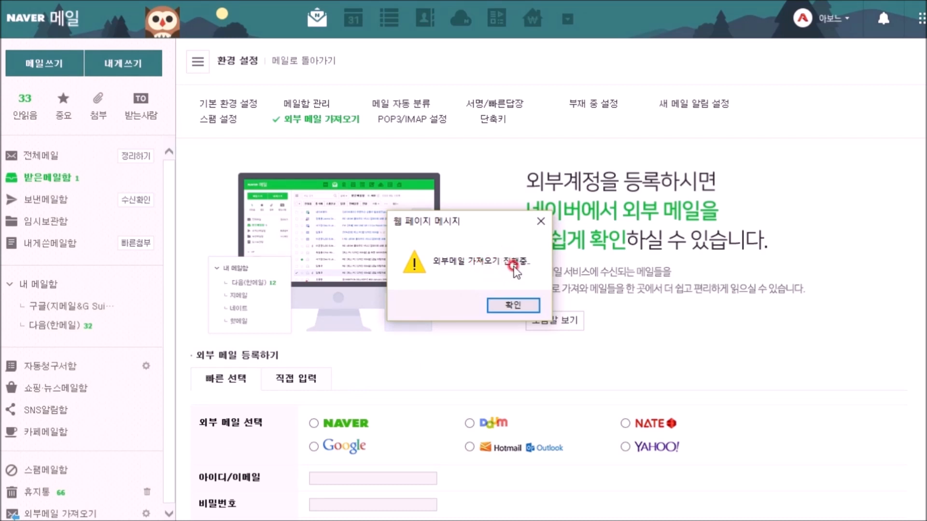
{"action": "left_click", "coordinate": [508, 305]}
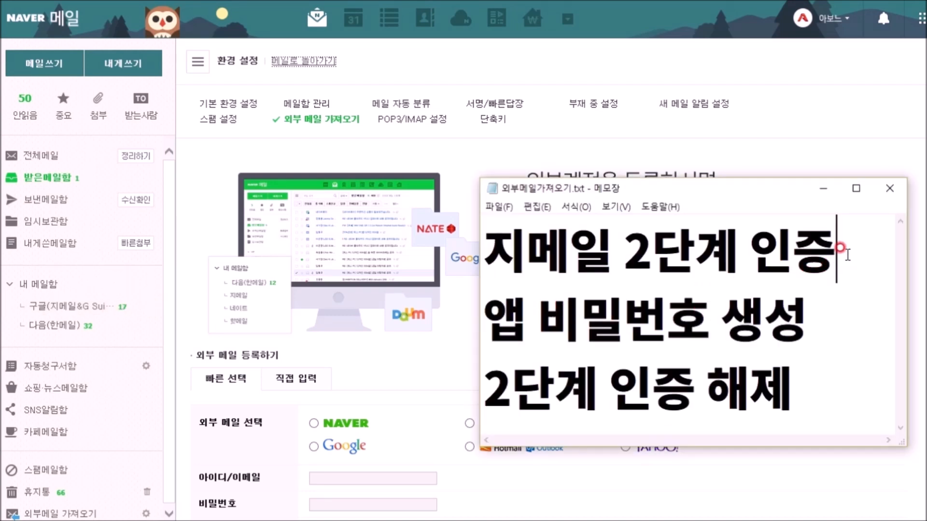
Step: Highlight in turn the outline lines 지메일 2단계 인증, 앱 비밀번호 생성 and 2단계 인증 해제
{"action": "left_click_drag", "start_coordinate": [847, 251], "coordinate": [484, 246]}
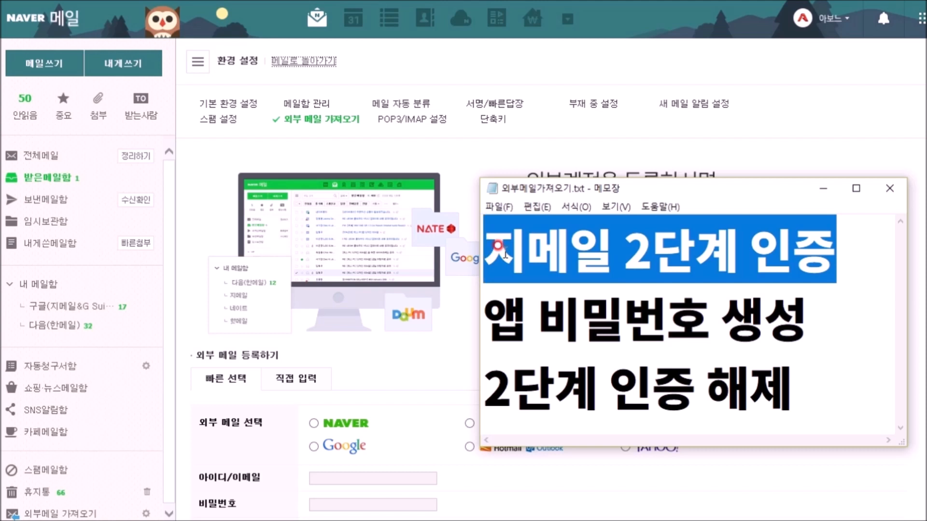
{"action": "left_click_drag", "start_coordinate": [644, 251], "coordinate": [827, 267]}
{"action": "left_click", "coordinate": [811, 319]}
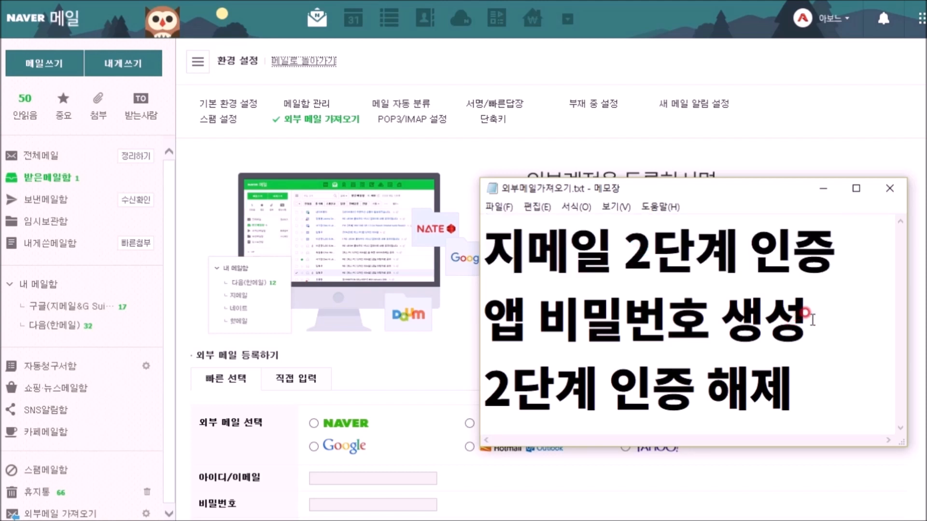
{"action": "left_click_drag", "start_coordinate": [810, 319], "coordinate": [473, 319]}
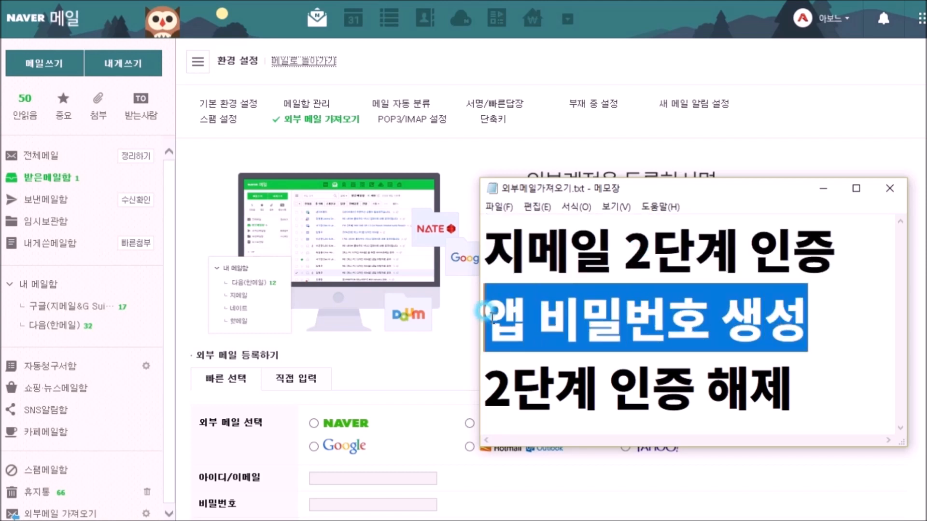
{"action": "left_click", "coordinate": [826, 313]}
{"action": "left_click_drag", "start_coordinate": [838, 252], "coordinate": [893, 249]}
{"action": "left_click", "coordinate": [579, 253]}
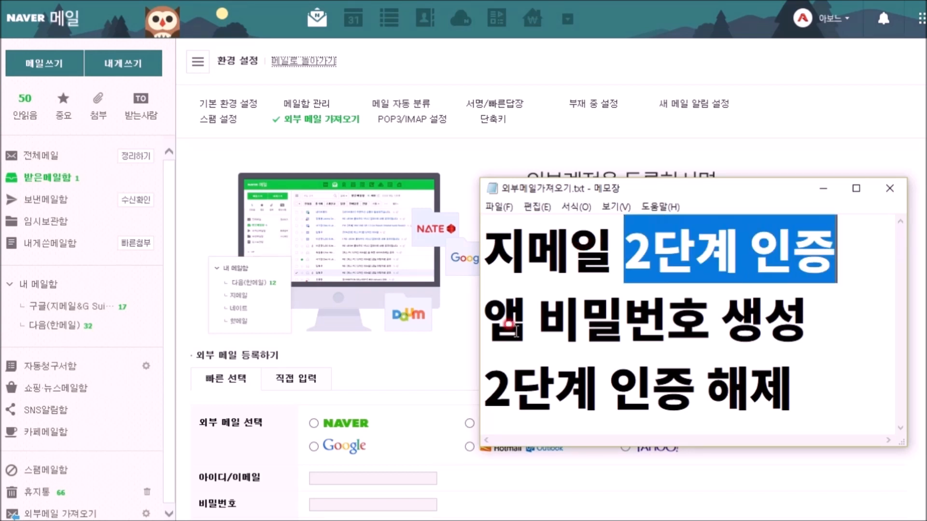
{"action": "left_click", "coordinate": [823, 389]}
{"action": "left_click_drag", "start_coordinate": [823, 389], "coordinate": [481, 392]}
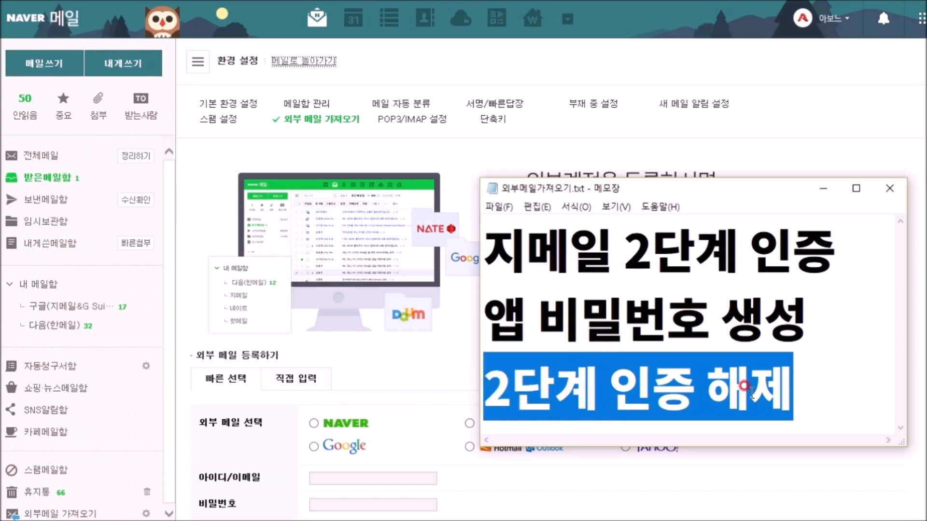
{"action": "left_click", "coordinate": [814, 388]}
{"action": "double_click", "coordinate": [815, 388]}
{"action": "left_click", "coordinate": [815, 387]}
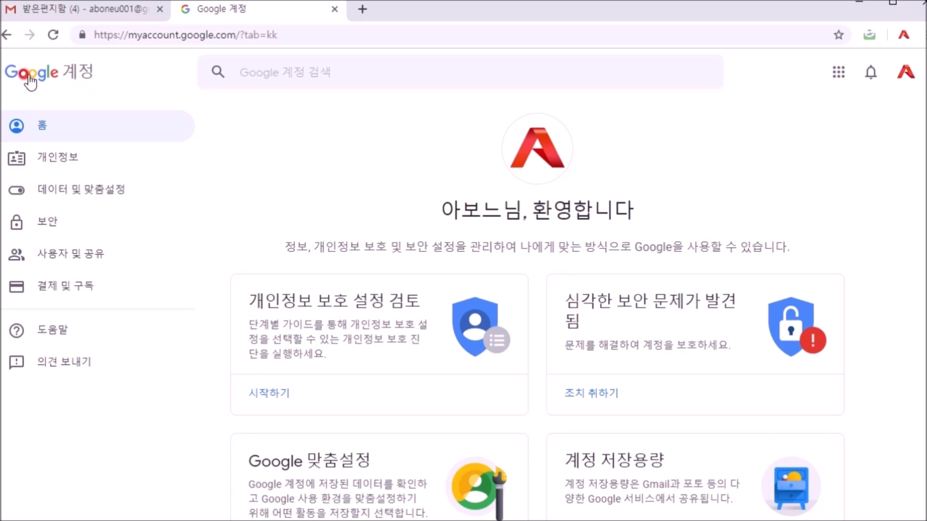
Step: Under 보안, open 2단계 인증, re-confirm the account password, and choose 사용 안함
{"action": "left_click", "coordinate": [49, 222]}
{"action": "scroll", "coordinate": [856, 306], "scroll_direction": "down", "scroll_amount": 4}
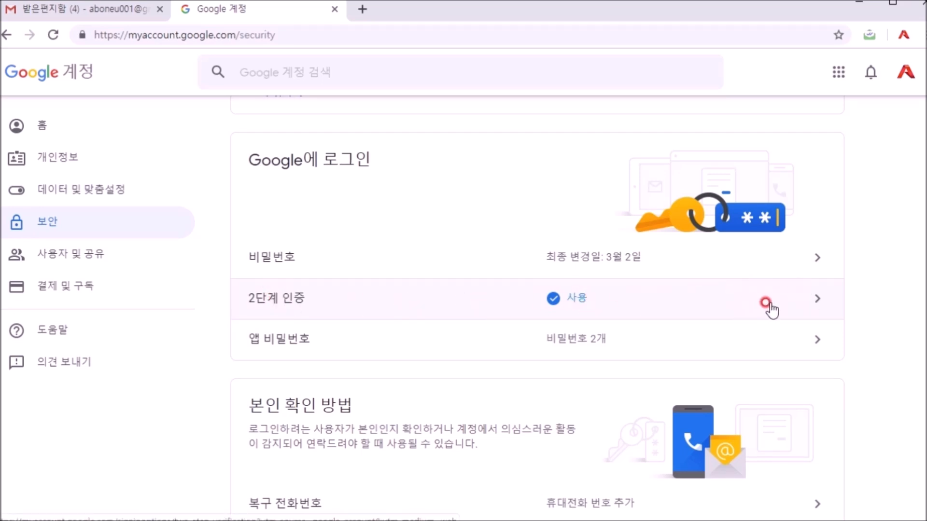
{"action": "left_click", "coordinate": [812, 296]}
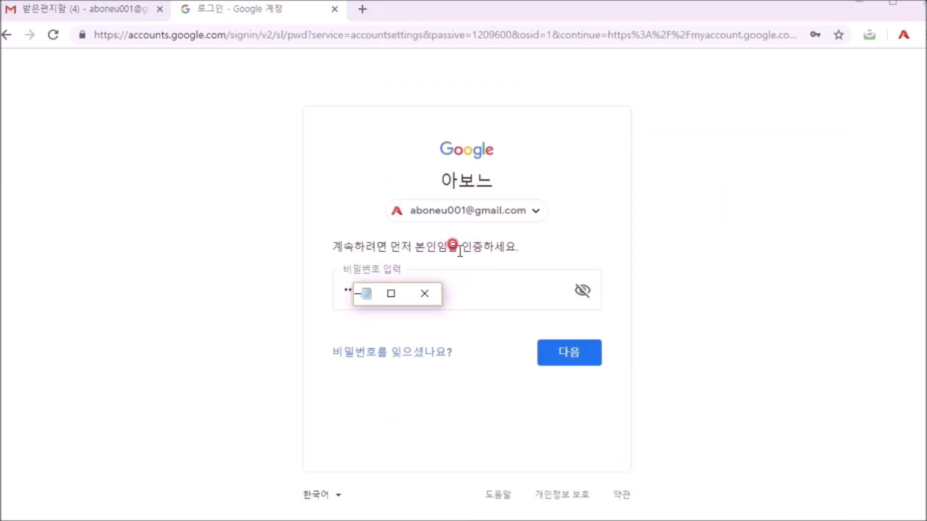
{"action": "left_click", "coordinate": [573, 361]}
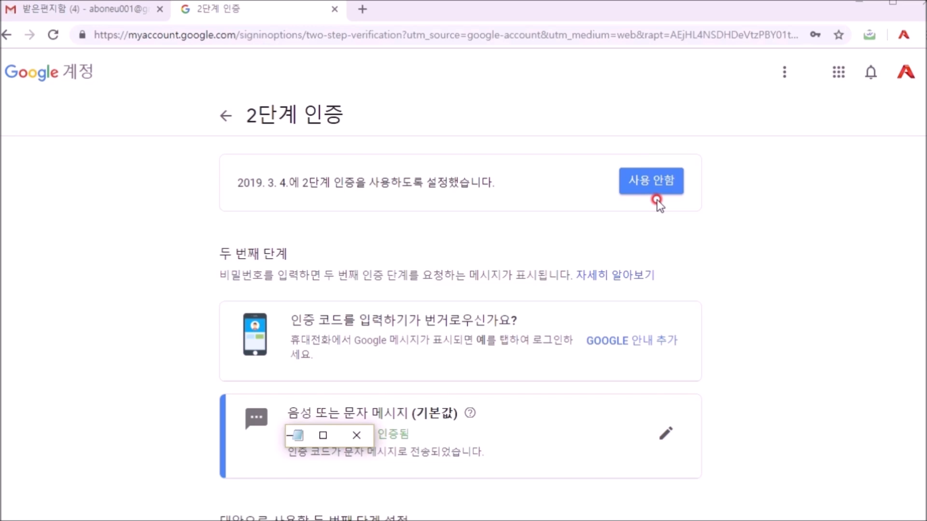
{"action": "left_click", "coordinate": [656, 193]}
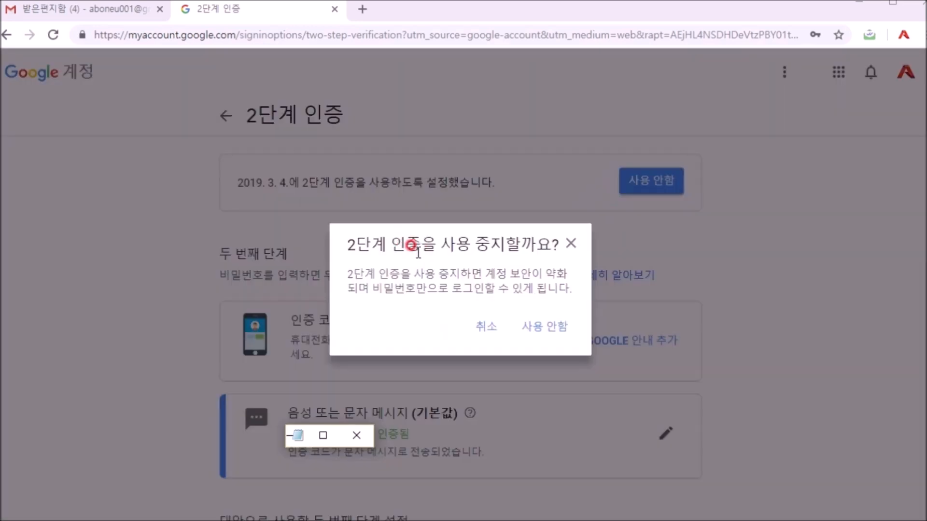